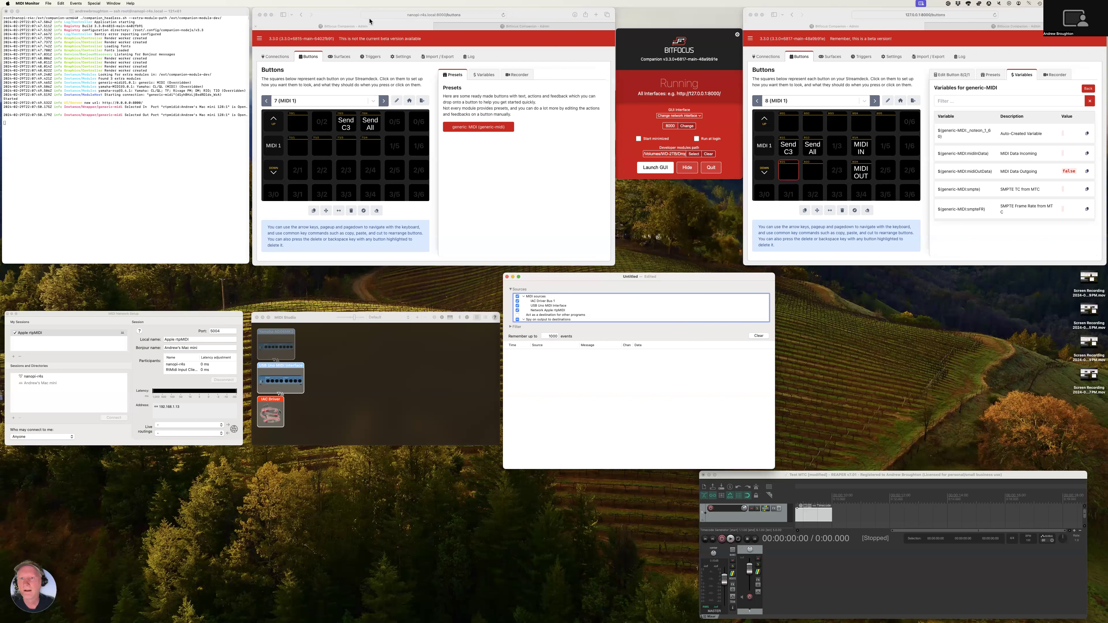
Review the help text for the generic-MIDI connection's module in the local Companion instance, then close it
{"action": "left_click", "coordinate": [347, 18]}
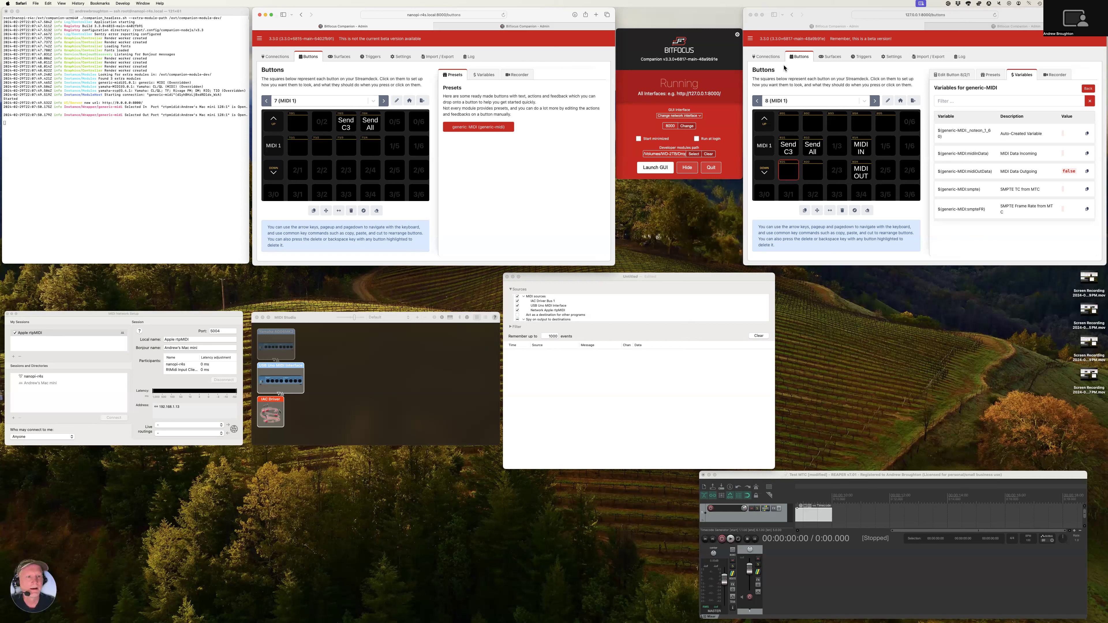
{"action": "left_click", "coordinate": [788, 73]}
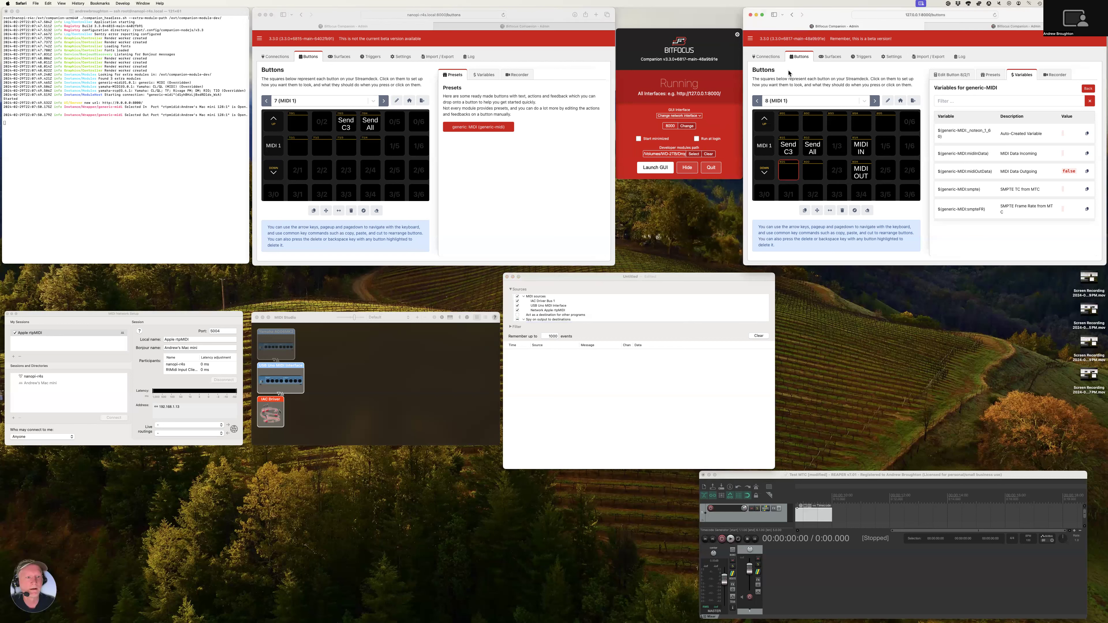
{"action": "left_click", "coordinate": [773, 59]}
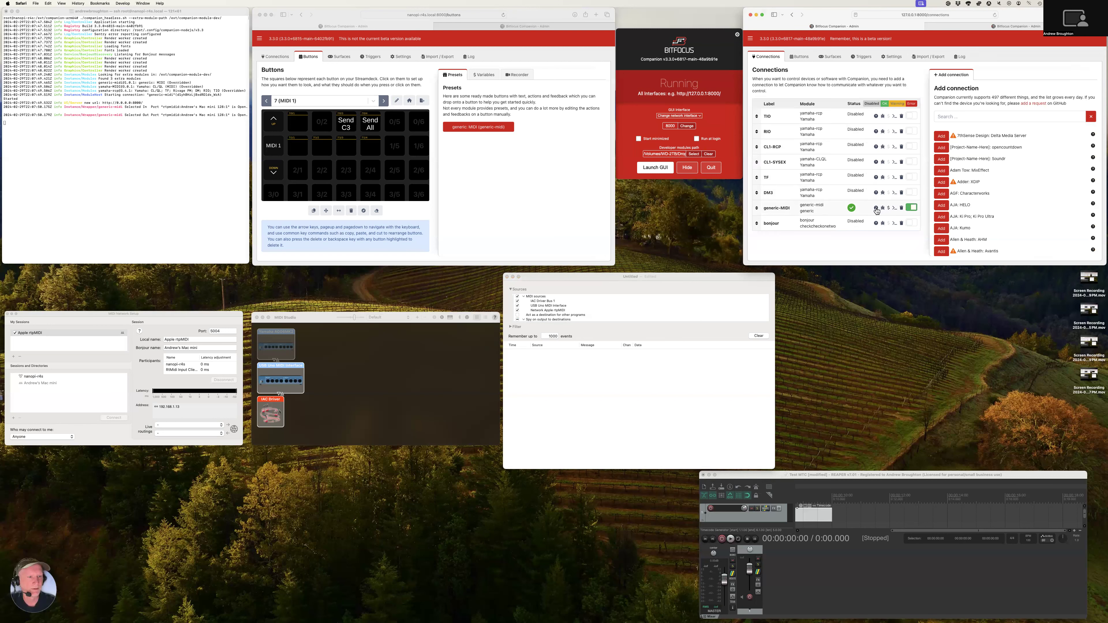
{"action": "left_click", "coordinate": [876, 208]}
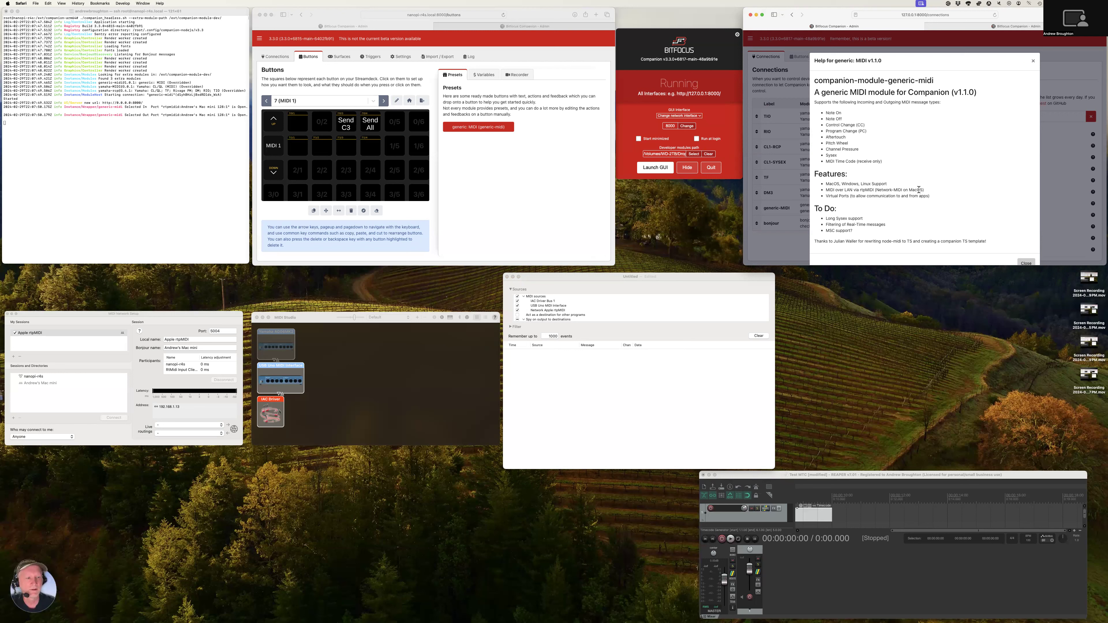
{"action": "scroll", "coordinate": [917, 192], "scroll_direction": "down", "scroll_amount": 1}
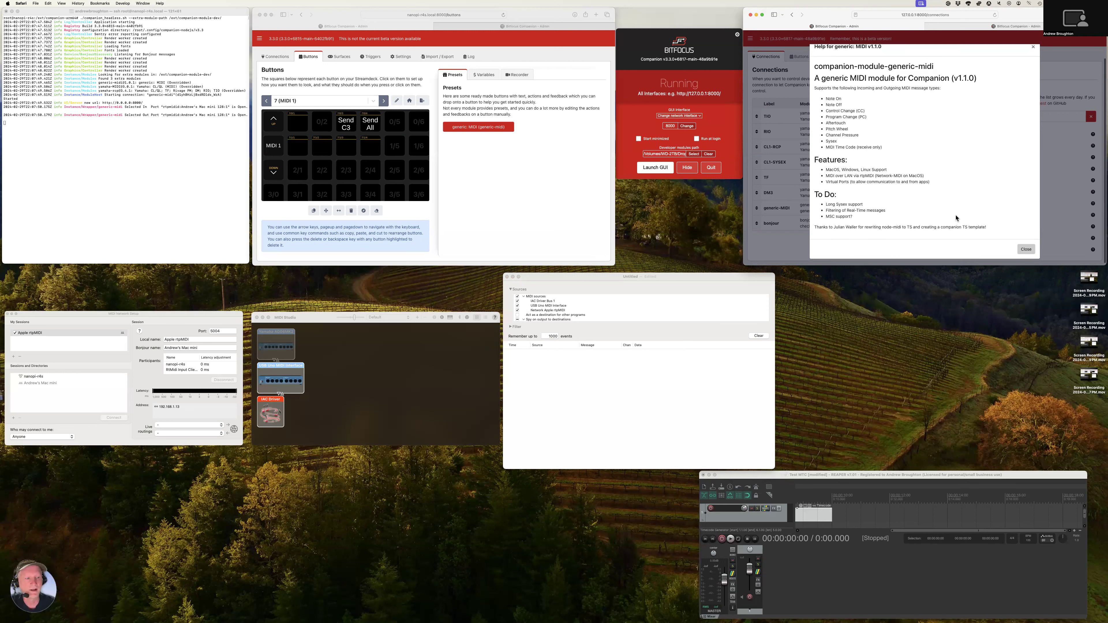
{"action": "left_click", "coordinate": [1026, 249]}
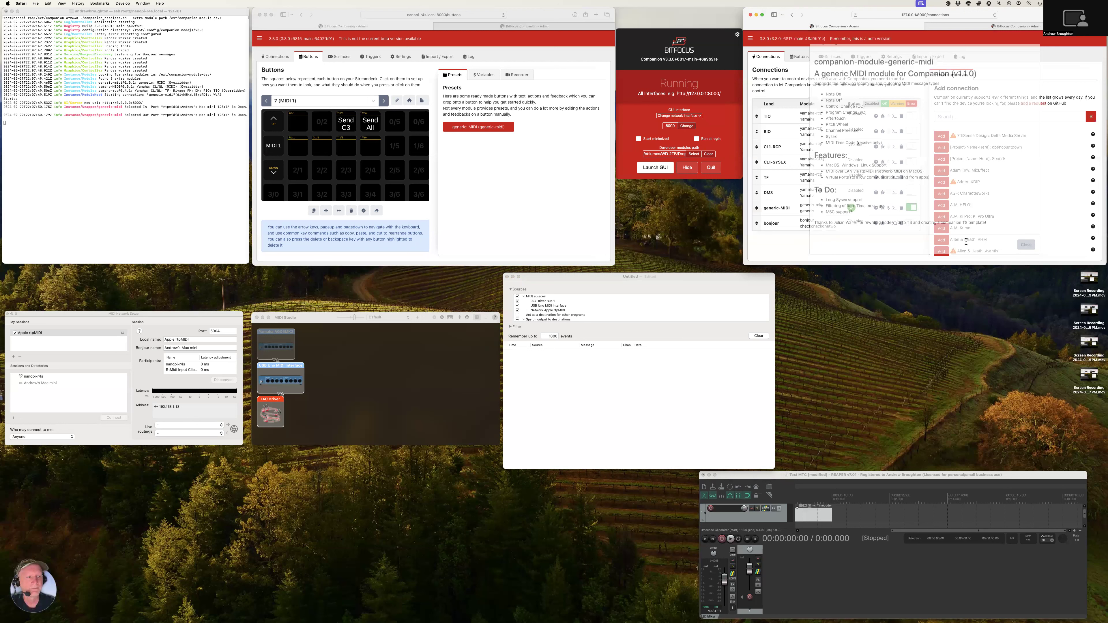
Trigger the Send C3 button on page 8 to test the outgoing MIDI note
{"action": "left_click", "coordinate": [799, 57]}
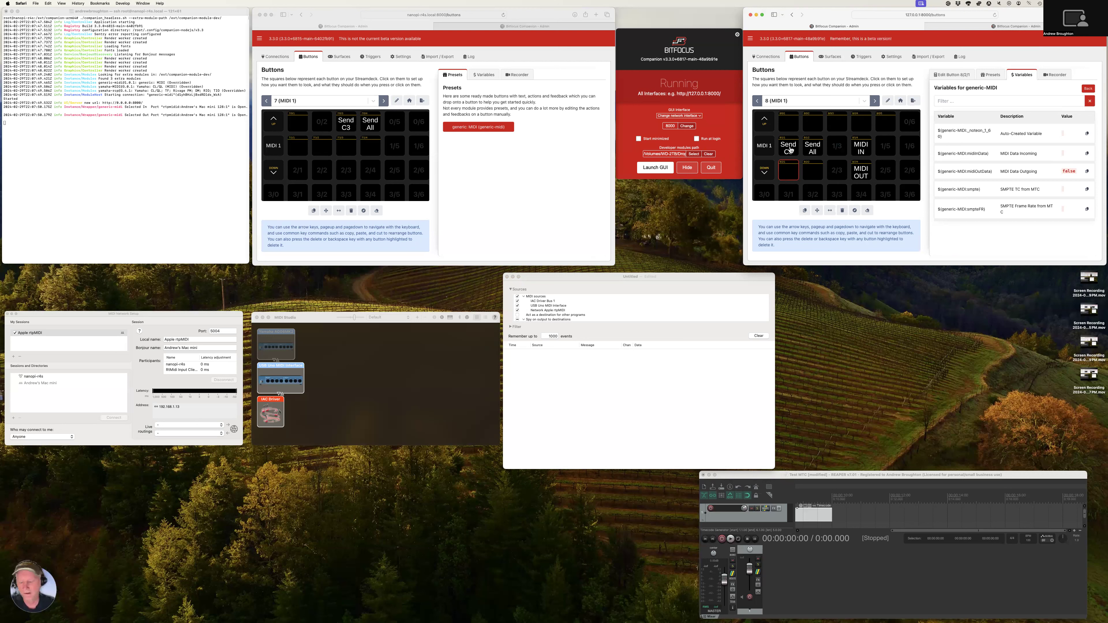
{"action": "left_click", "coordinate": [790, 148]}
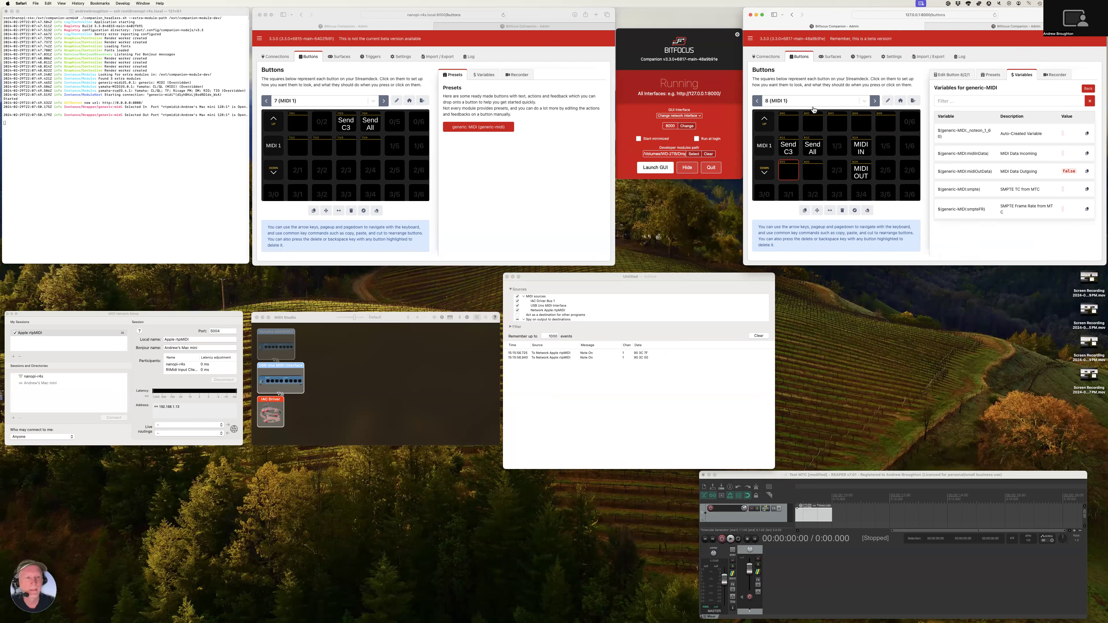
{"action": "left_click", "coordinate": [789, 151]}
Save the generic-MIDI connection with IAC Driver Bus 1 as MIDI In and Network Apple rtpMIDI as MIDI Out
{"action": "left_click", "coordinate": [769, 59]}
{"action": "left_click", "coordinate": [810, 208]}
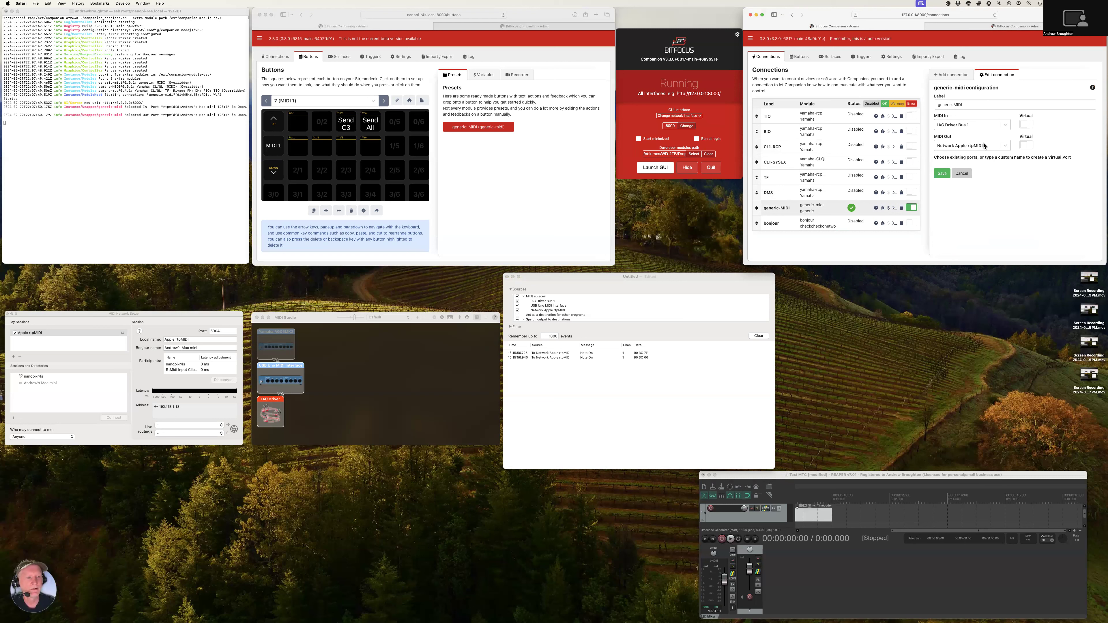
{"action": "left_click", "coordinate": [942, 173]}
Return to the button grid and trigger Send C3 on page 8 repeatedly to send notes to the remote Companion
{"action": "left_click", "coordinate": [799, 56]}
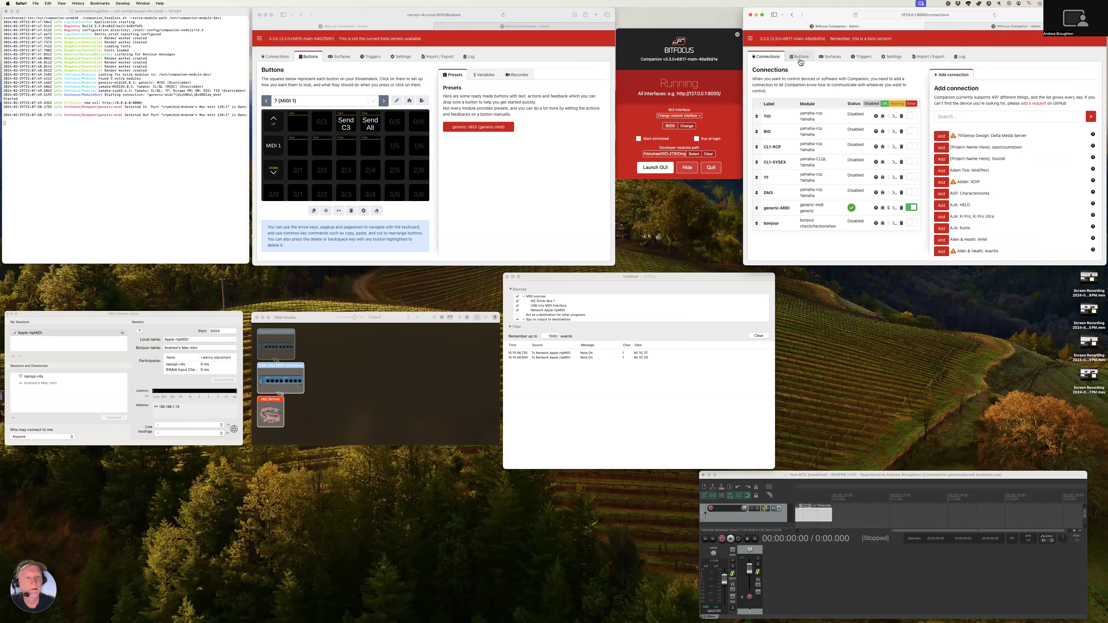
{"action": "left_click", "coordinate": [792, 146]}
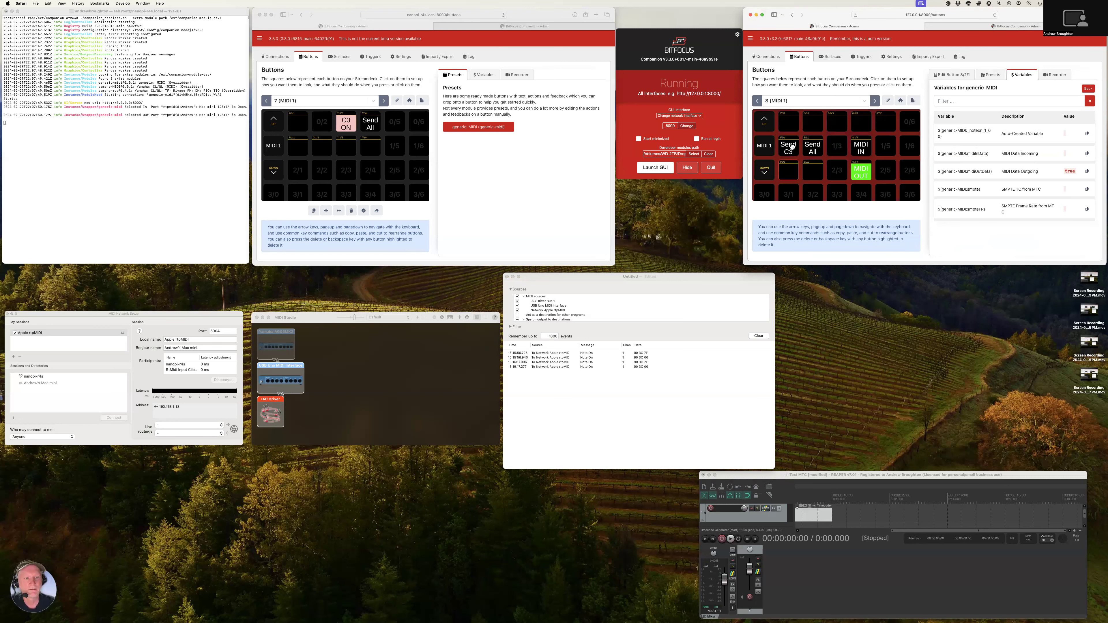
{"action": "left_click", "coordinate": [792, 146]}
{"action": "left_click", "coordinate": [792, 146]}
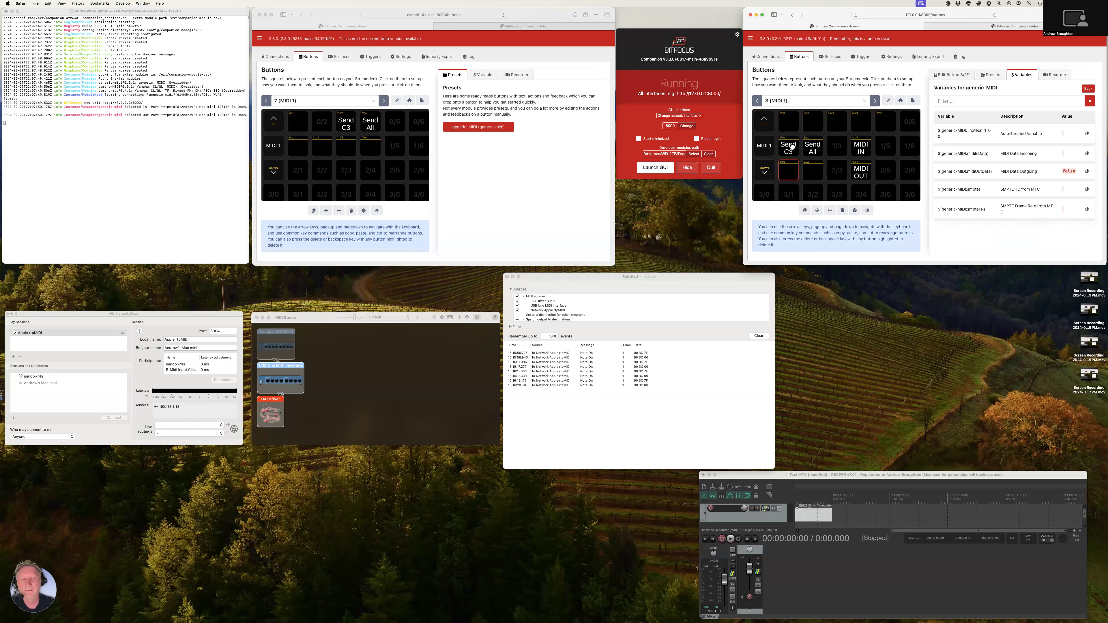
{"action": "left_click", "coordinate": [792, 146], "text": "shift"}
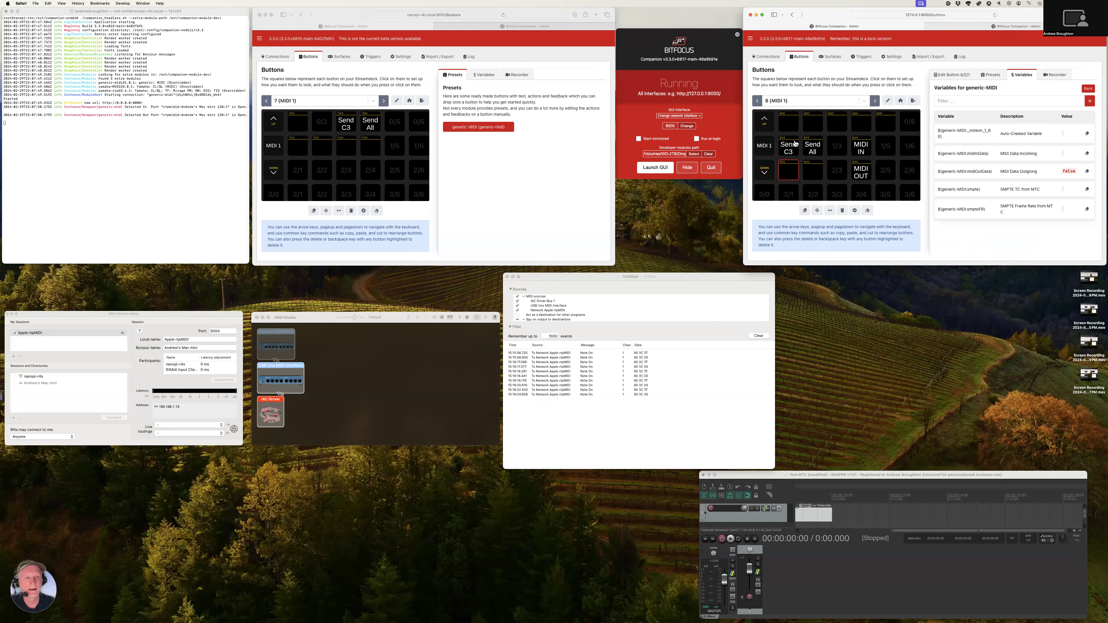
{"action": "left_click", "coordinate": [791, 150], "text": "shift"}
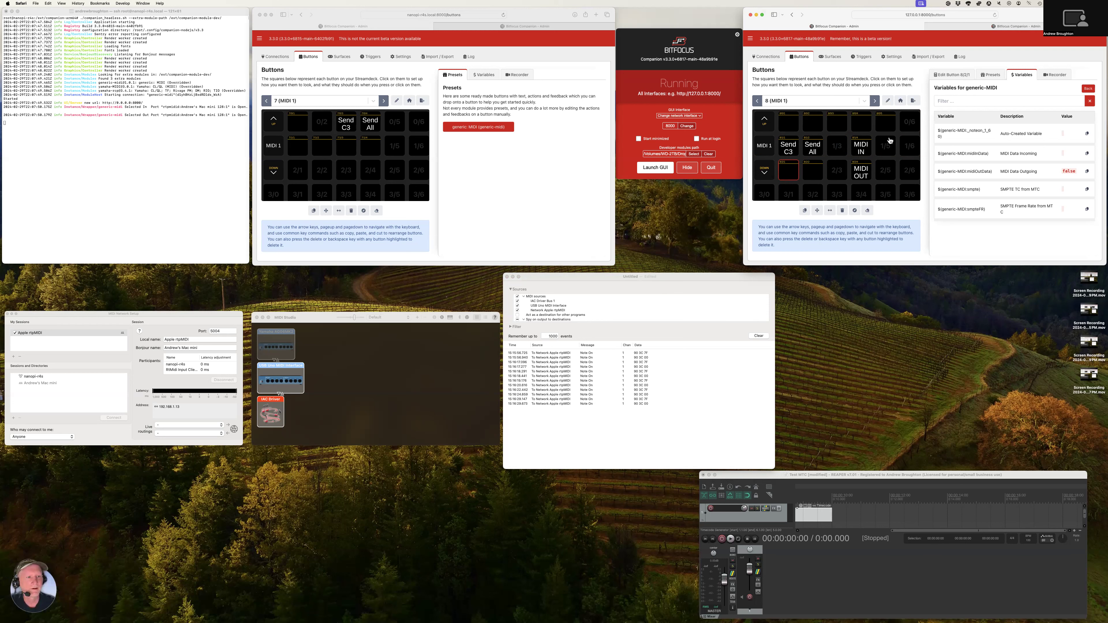
Inspect the MIDI IN and Send C3 button settings, then show the generic-MIDI connection's variables
{"action": "left_click", "coordinate": [863, 146]}
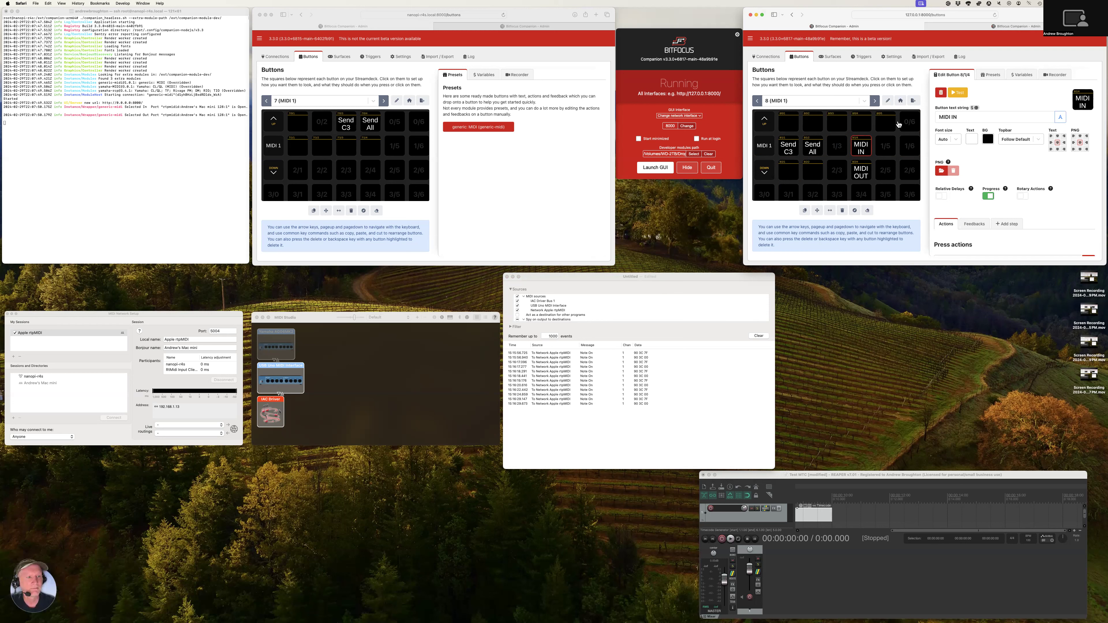
{"action": "left_click", "coordinate": [793, 148]}
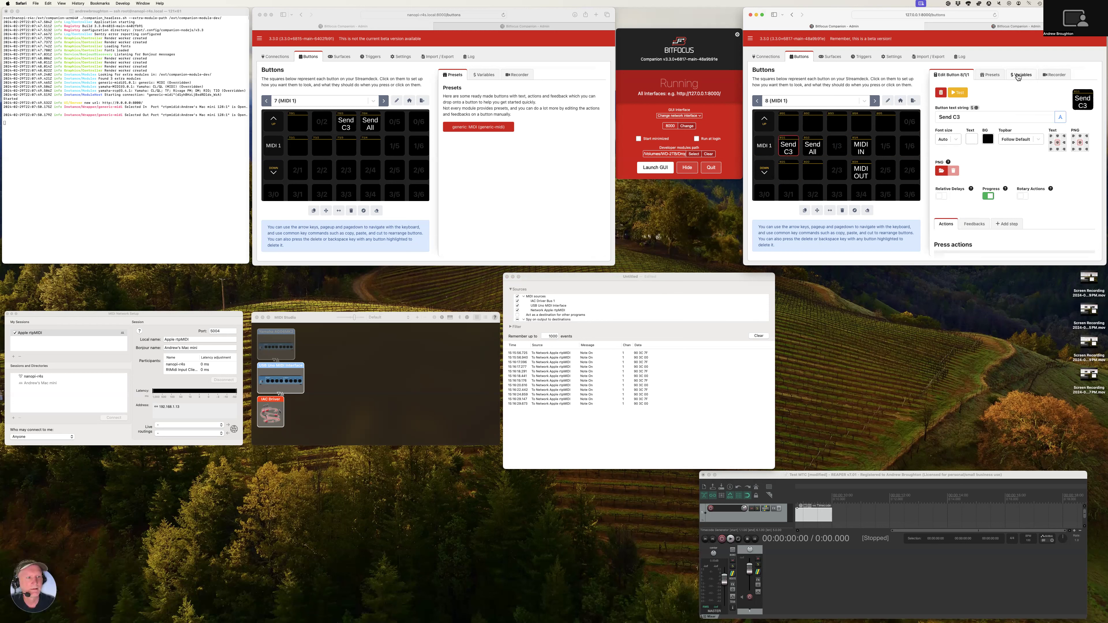
{"action": "left_click", "coordinate": [1020, 75]}
{"action": "left_click", "coordinate": [977, 125]}
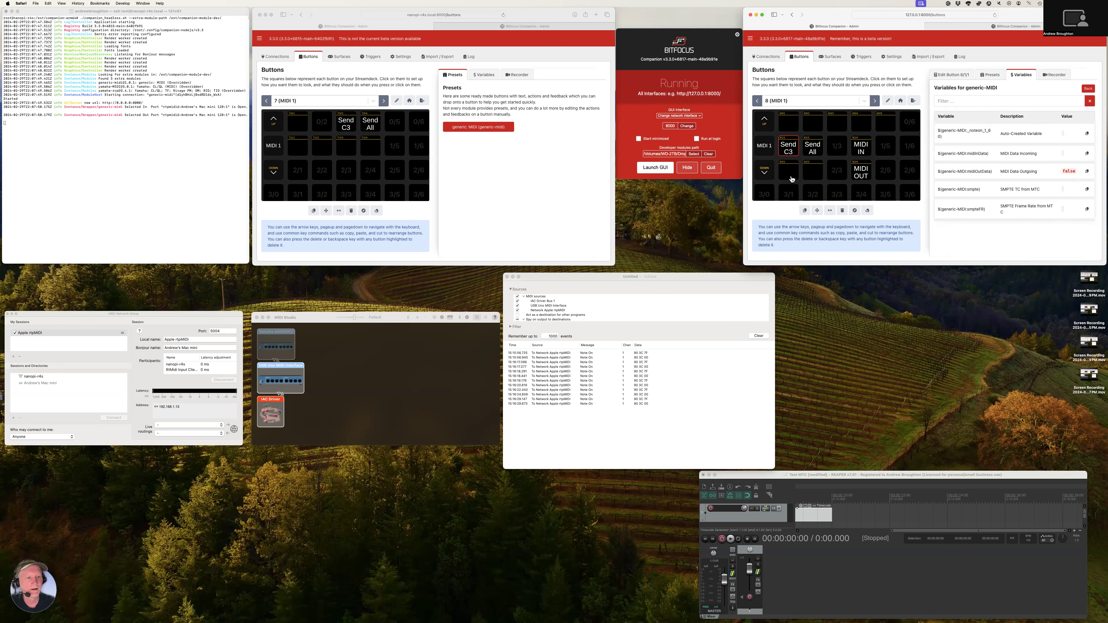
Trigger Send C3 three times with the generic-MIDI variables on display
{"action": "left_click", "coordinate": [788, 148], "text": "shift"}
{"action": "left_click", "coordinate": [788, 148], "text": "shift"}
{"action": "left_click", "coordinate": [788, 148], "text": "shift"}
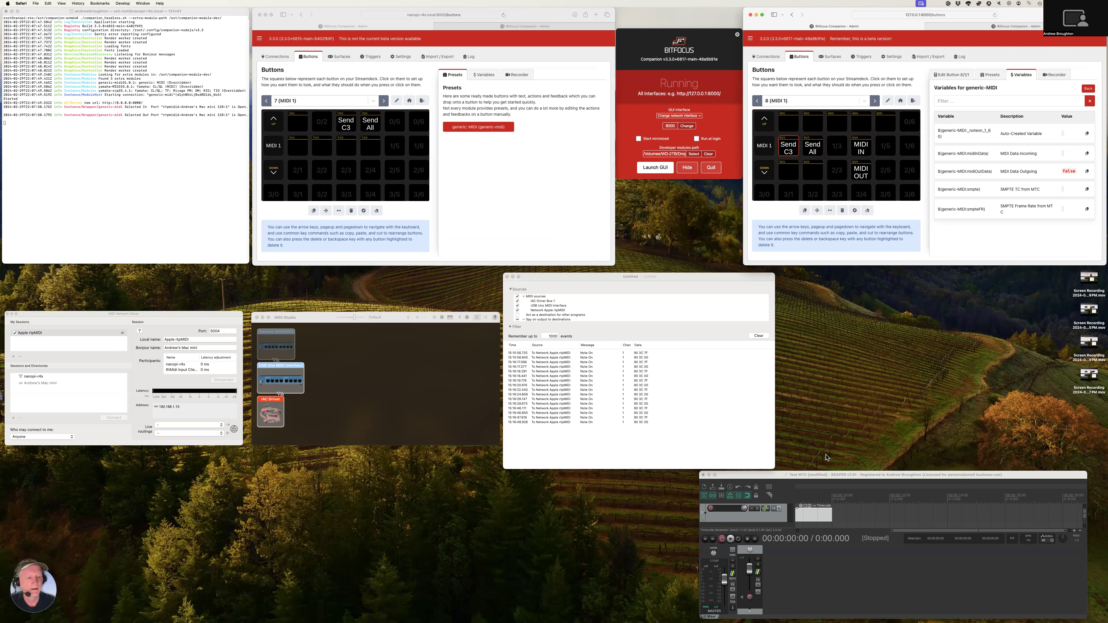
Switch to REAPER and play the Test MTC project twice to send MIDI time code to Companion
{"action": "left_click", "coordinate": [822, 473]}
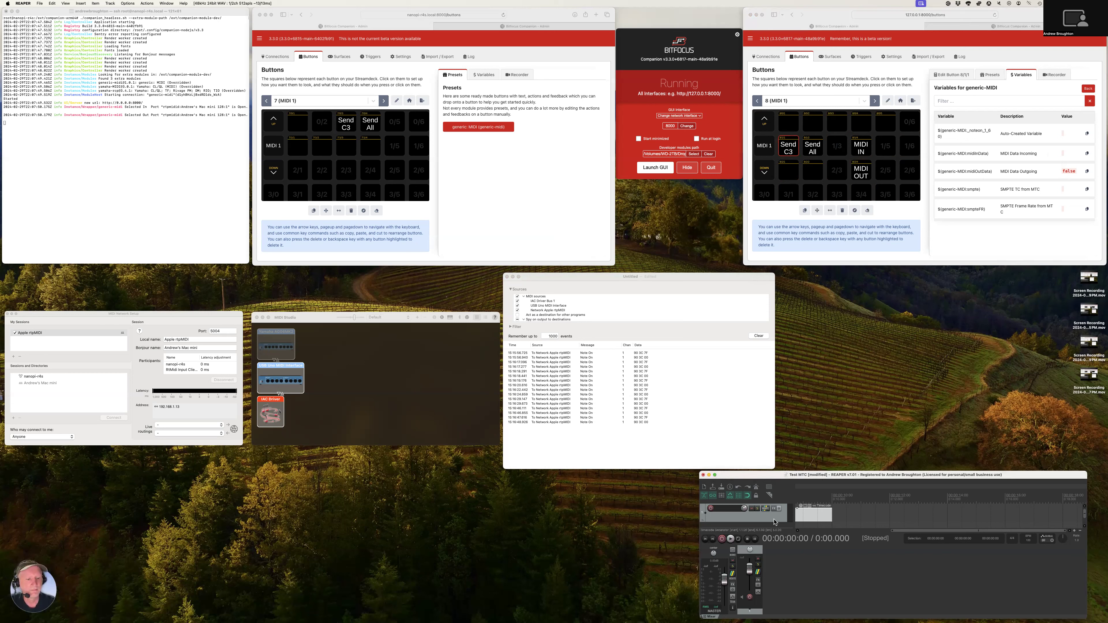
{"action": "left_click", "coordinate": [731, 540]}
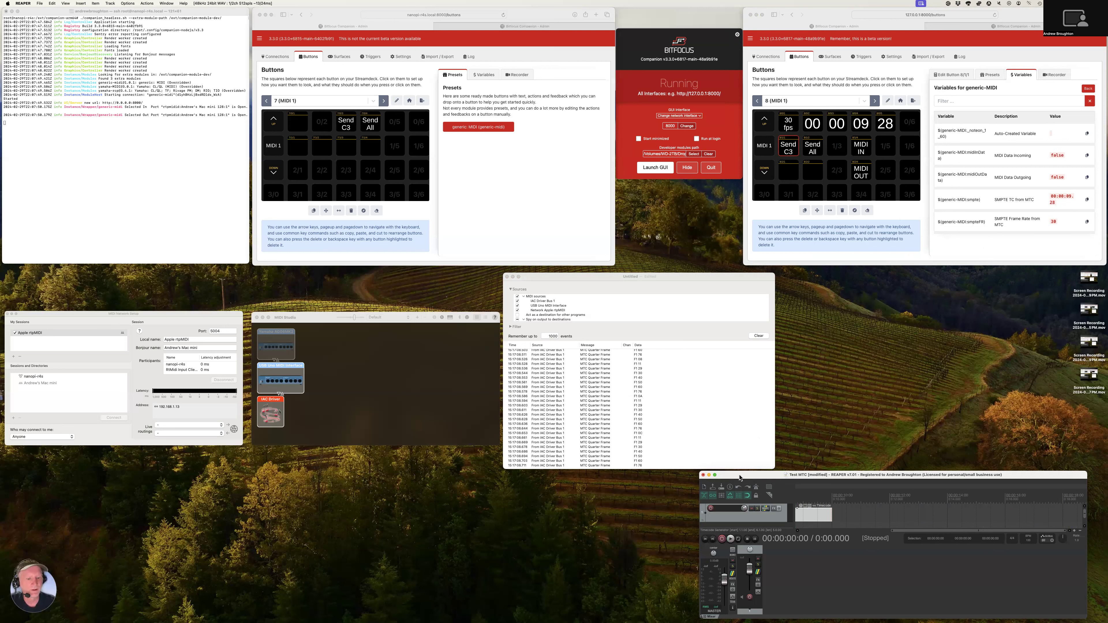
{"action": "left_click", "coordinate": [730, 539]}
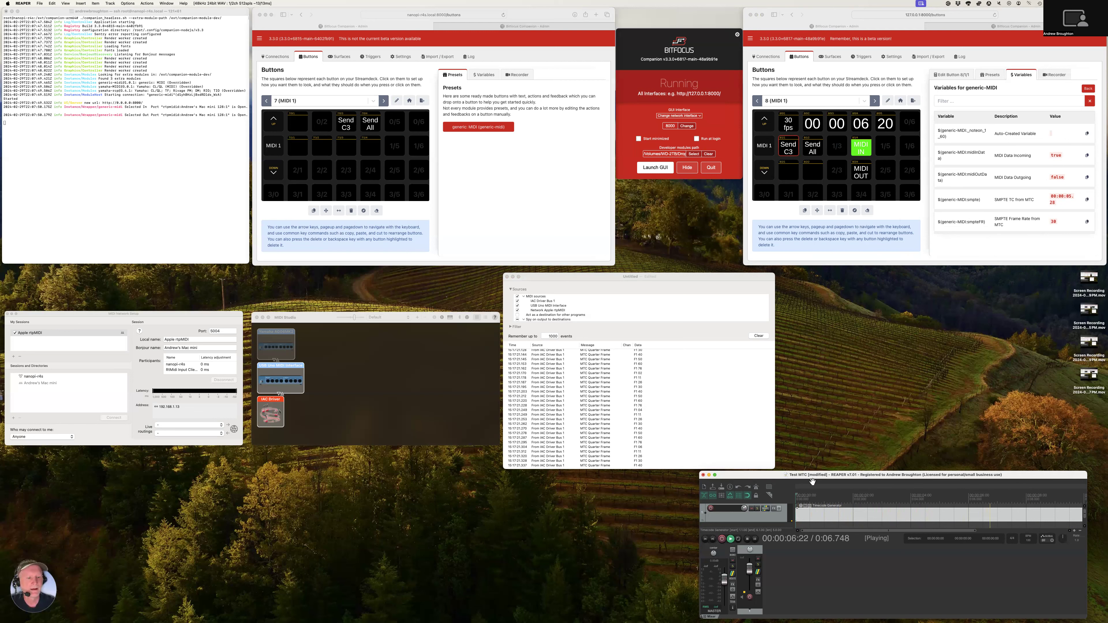
Set the timecode item's SMPTE generator frame rate to 24 fps and play the project to send the new time code
{"action": "right_click", "coordinate": [821, 518]}
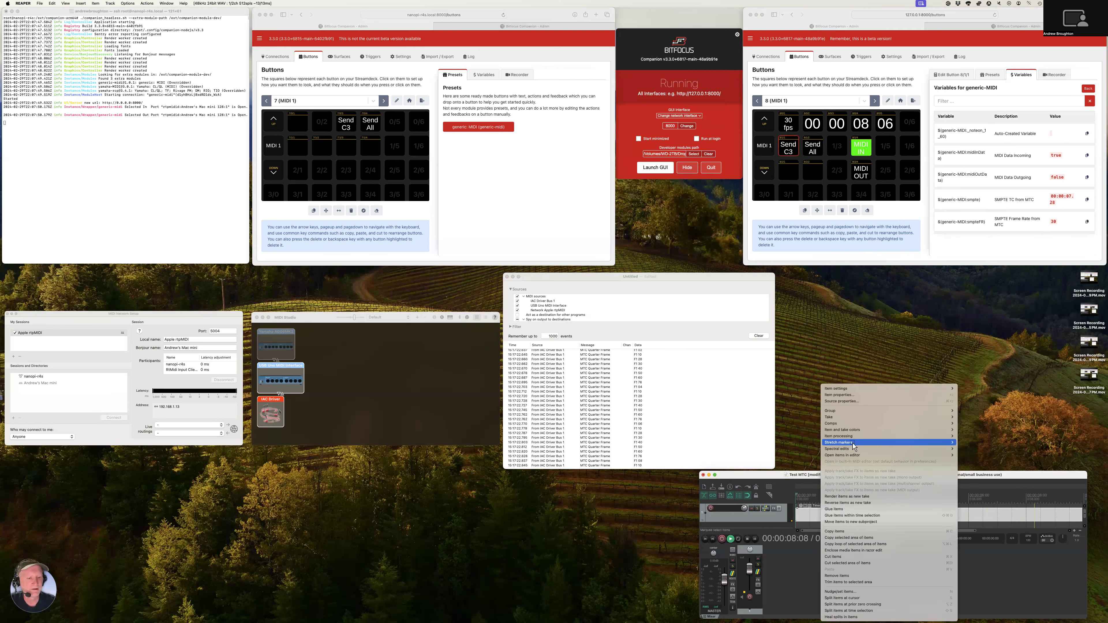
{"action": "left_click", "coordinate": [842, 401]}
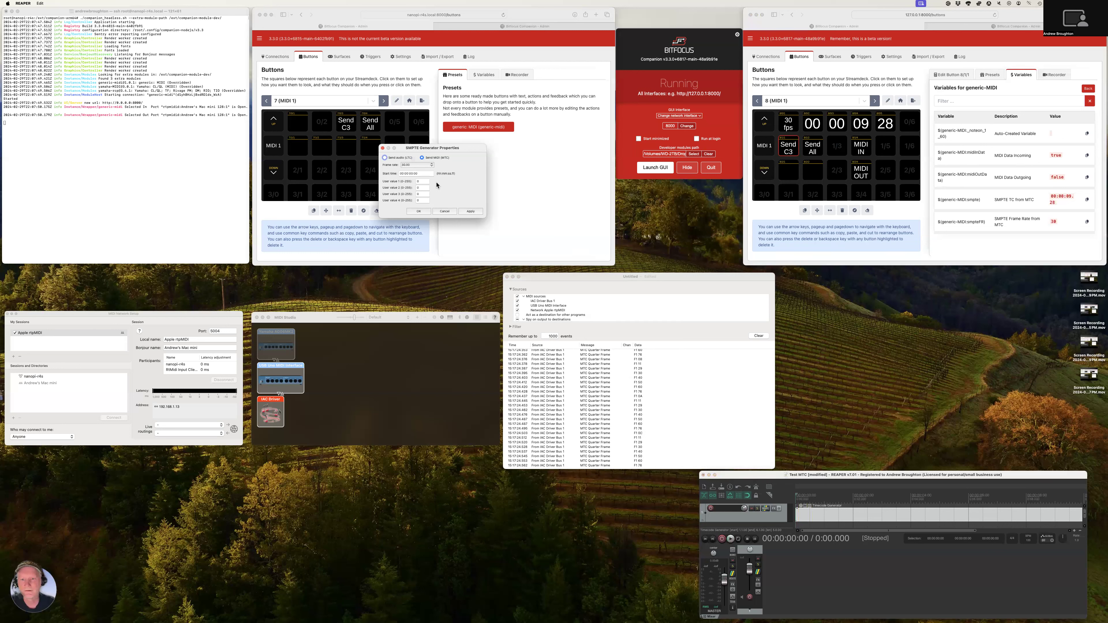
{"action": "left_click", "coordinate": [417, 165]}
{"action": "left_click", "coordinate": [412, 145]}
{"action": "left_click", "coordinate": [418, 211]}
{"action": "key", "text": "space"}
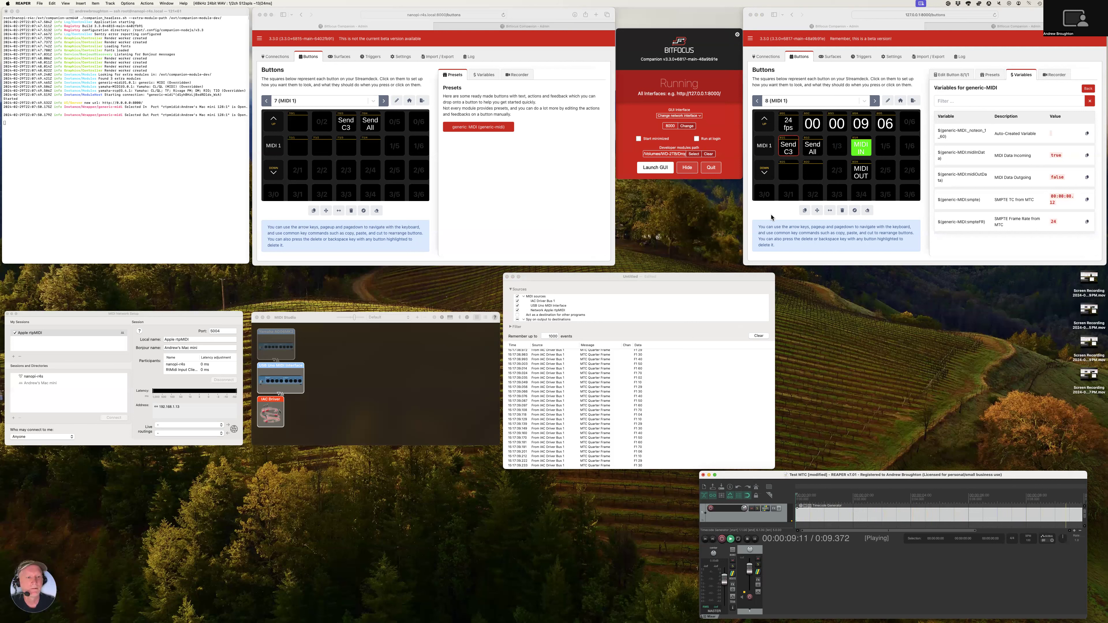
{"action": "key", "text": "space"}
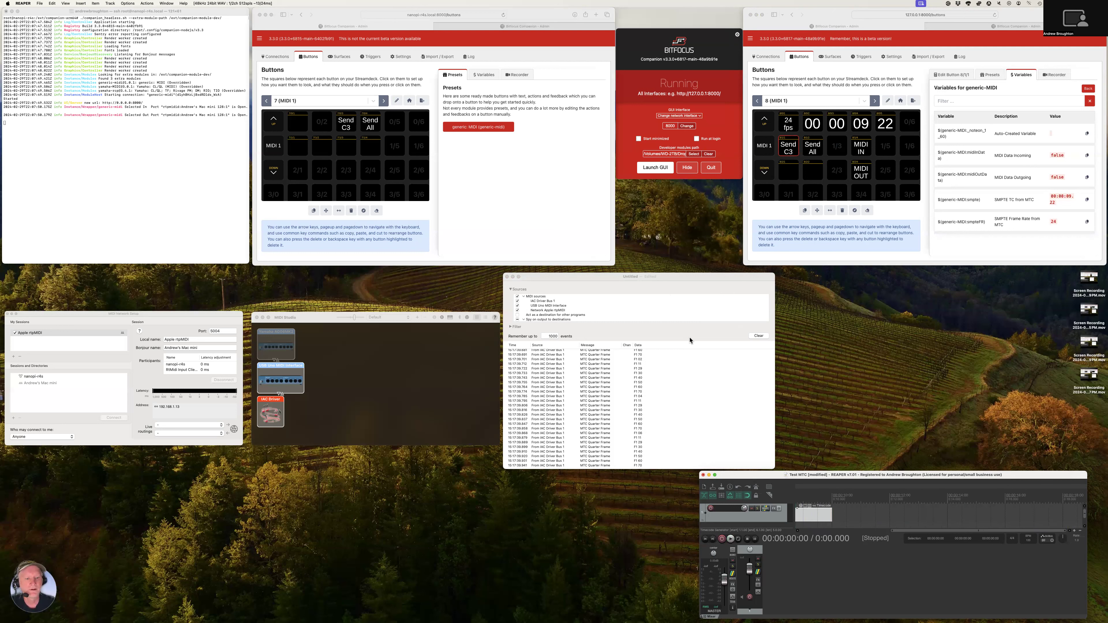
Clear the MIDI Monitor event list and trigger Send C3 on Companion page 8 four times
{"action": "left_click", "coordinate": [755, 336]}
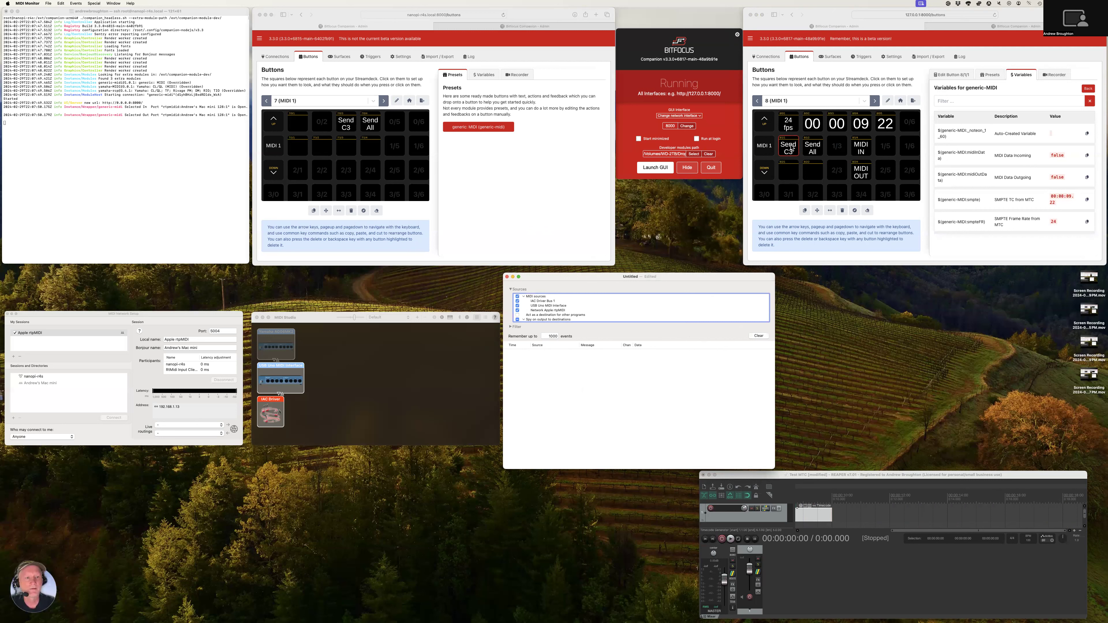
{"action": "left_click", "coordinate": [807, 110]}
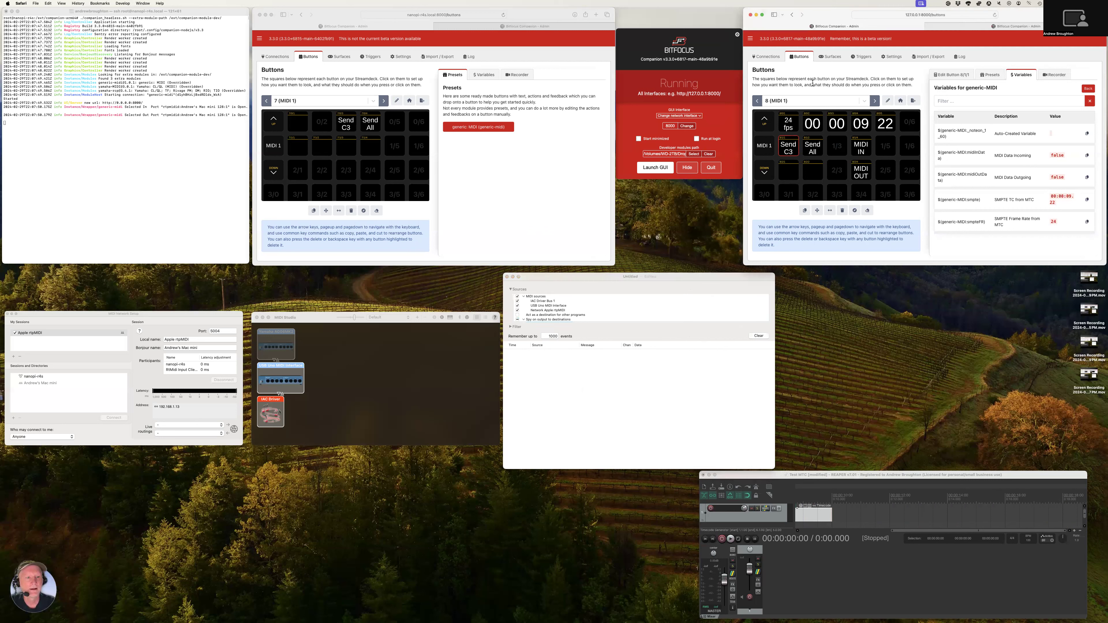
{"action": "left_click", "coordinate": [790, 149]}
{"action": "left_click", "coordinate": [790, 149]}
{"action": "left_click", "coordinate": [790, 149]}
{"action": "left_click", "coordinate": [789, 150]}
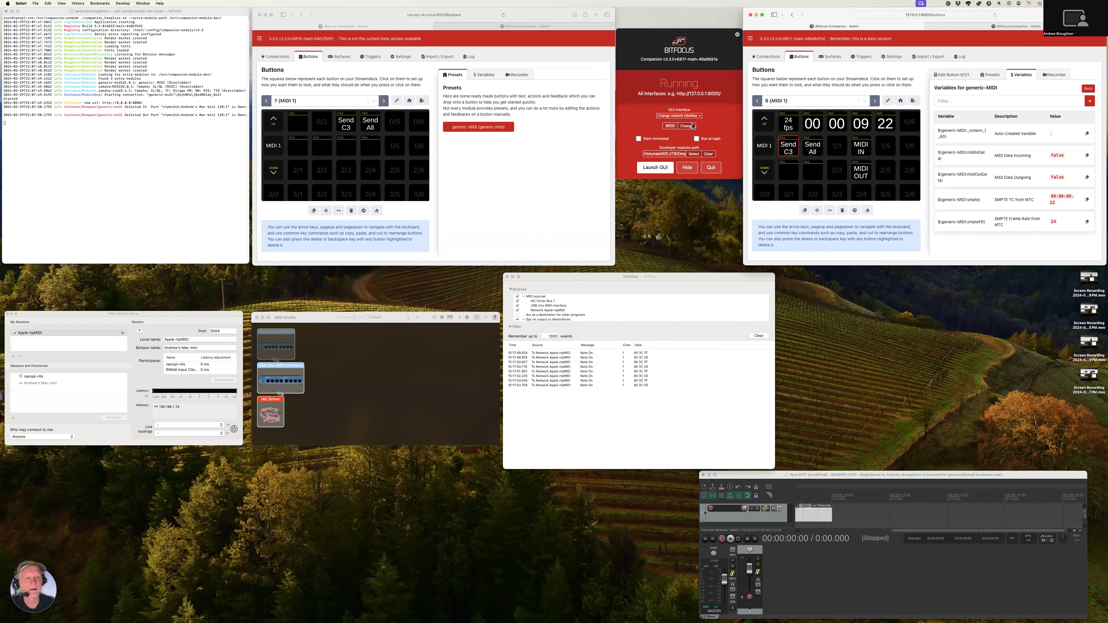
Add the generic-MIDI indicator presets MIDI IN and MIDI OUT to positions 2/1 and 2/2 on the remote Companion's page 7
{"action": "left_click", "coordinate": [496, 139]}
{"action": "left_click", "coordinate": [479, 127]}
{"action": "left_click", "coordinate": [458, 105]}
{"action": "left_click_drag", "start_coordinate": [456, 118], "coordinate": [297, 170]}
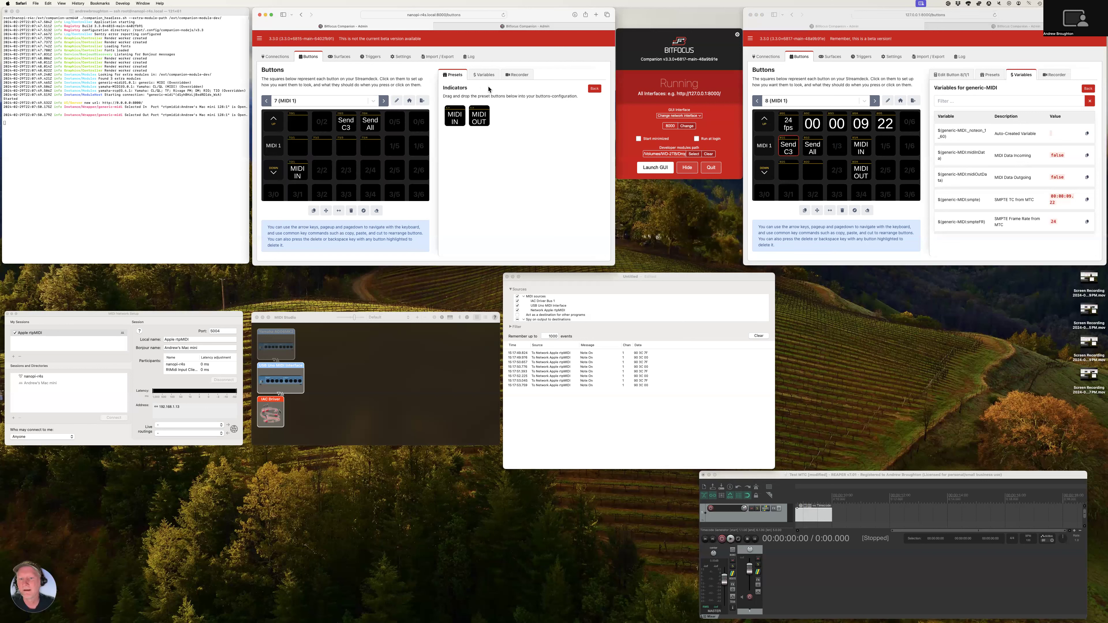
{"action": "left_click_drag", "start_coordinate": [481, 115], "coordinate": [324, 171]}
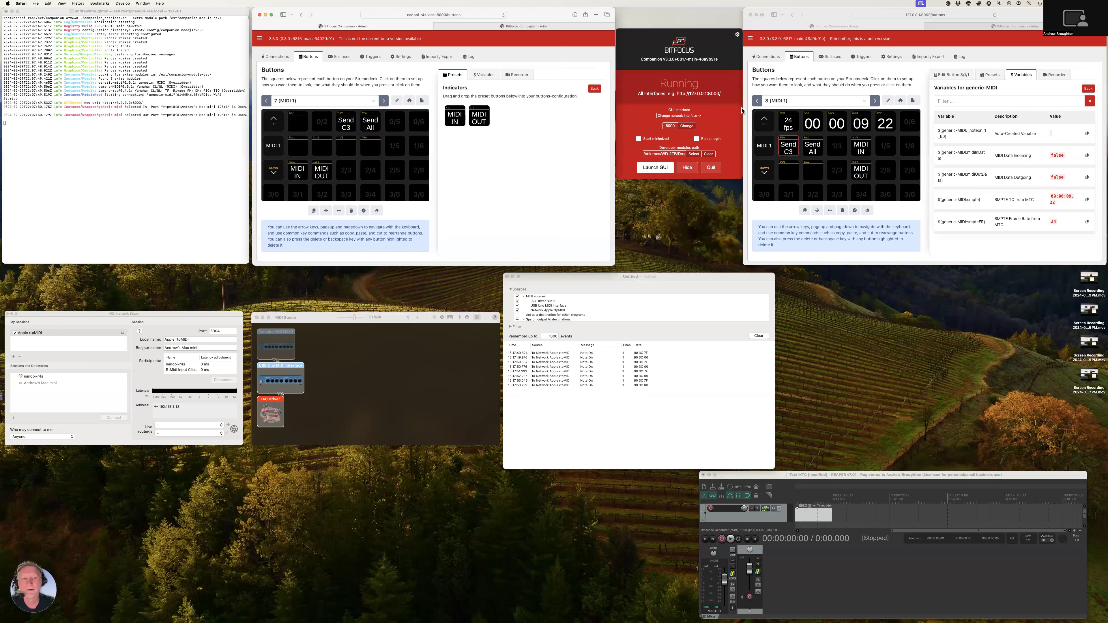
Trigger Send C3 from the local Companion's page 8 to test the remote MIDI IN indicator
{"action": "left_click", "coordinate": [778, 95]}
{"action": "left_click", "coordinate": [787, 147]}
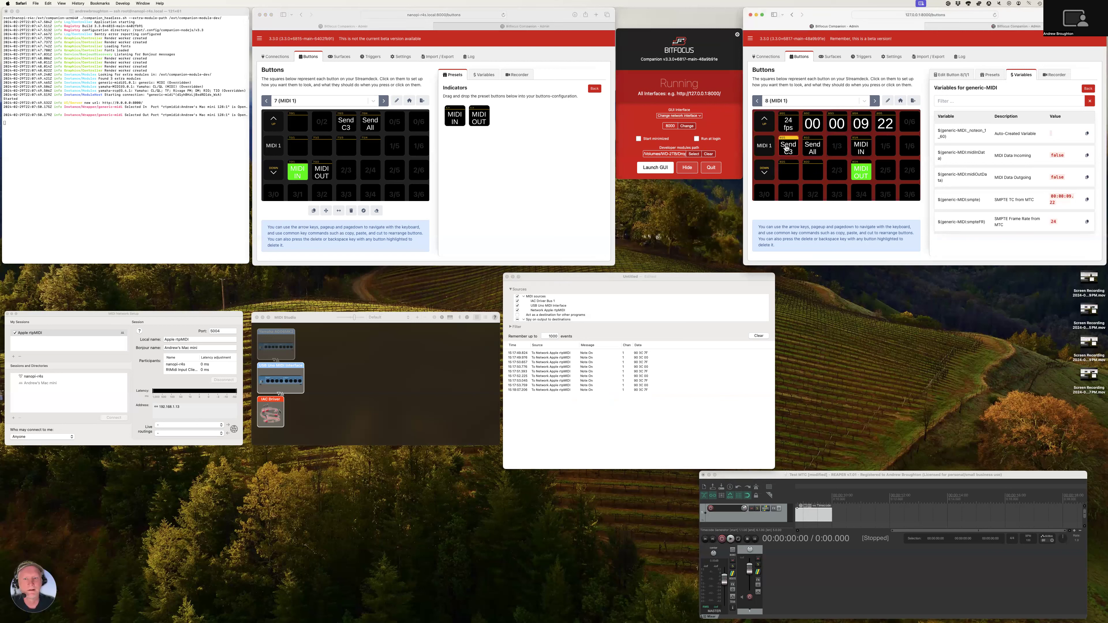
{"action": "left_click", "coordinate": [787, 148]}
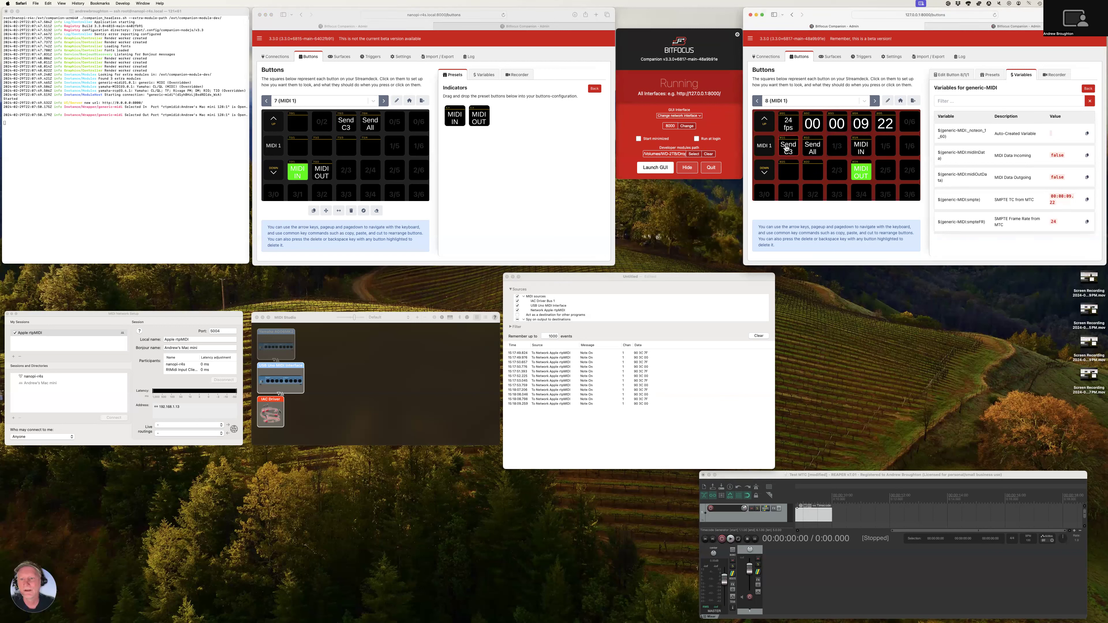
Trigger Send C3 from the remote Companion's page 7 to test its MIDI OUT indicator
{"action": "left_click", "coordinate": [468, 156]}
{"action": "left_click", "coordinate": [346, 123], "text": "super"}
{"action": "left_click", "coordinate": [346, 125], "text": "super"}
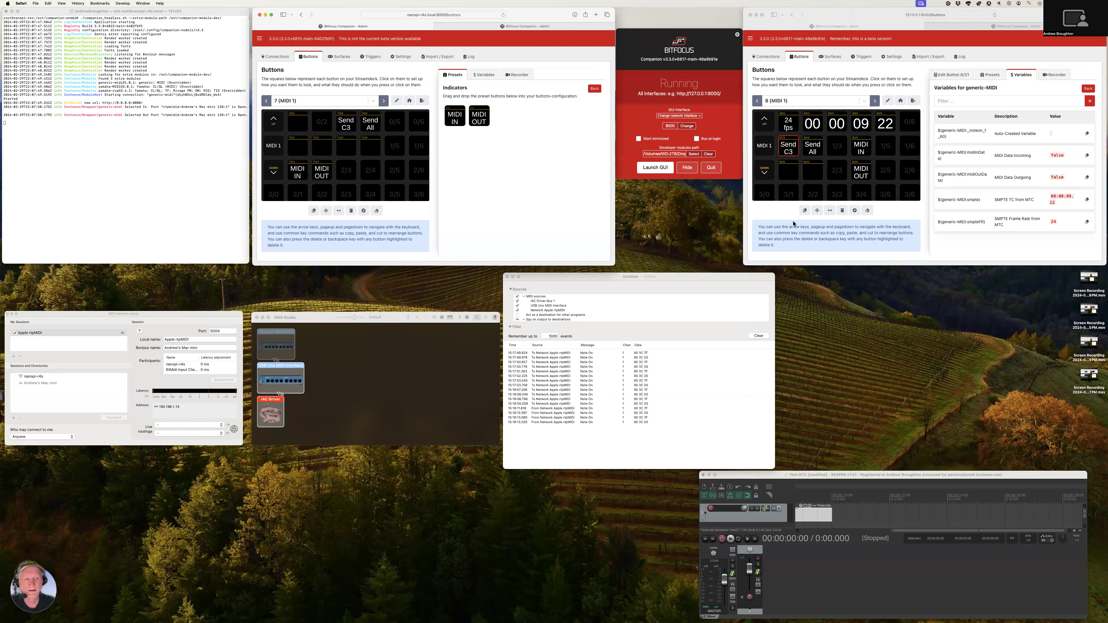
Set the local Companion's generic-MIDI connection MIDI In to Network Apple rtpMIDI, save it and return to the button grid
{"action": "left_click", "coordinate": [842, 84]}
{"action": "left_click", "coordinate": [765, 57]}
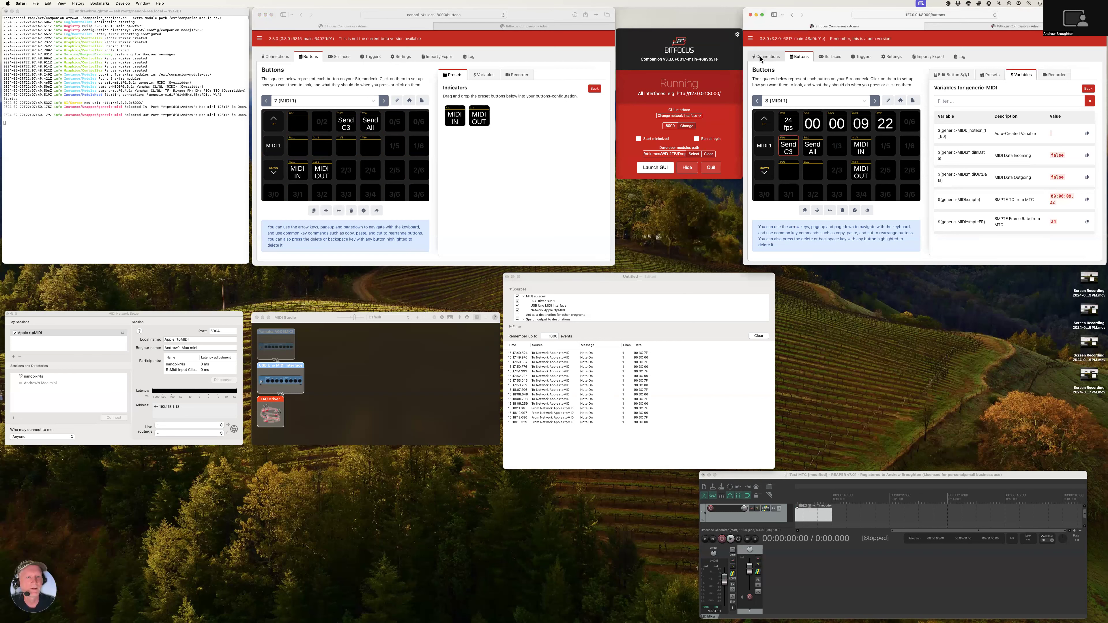
{"action": "left_click", "coordinate": [807, 213]}
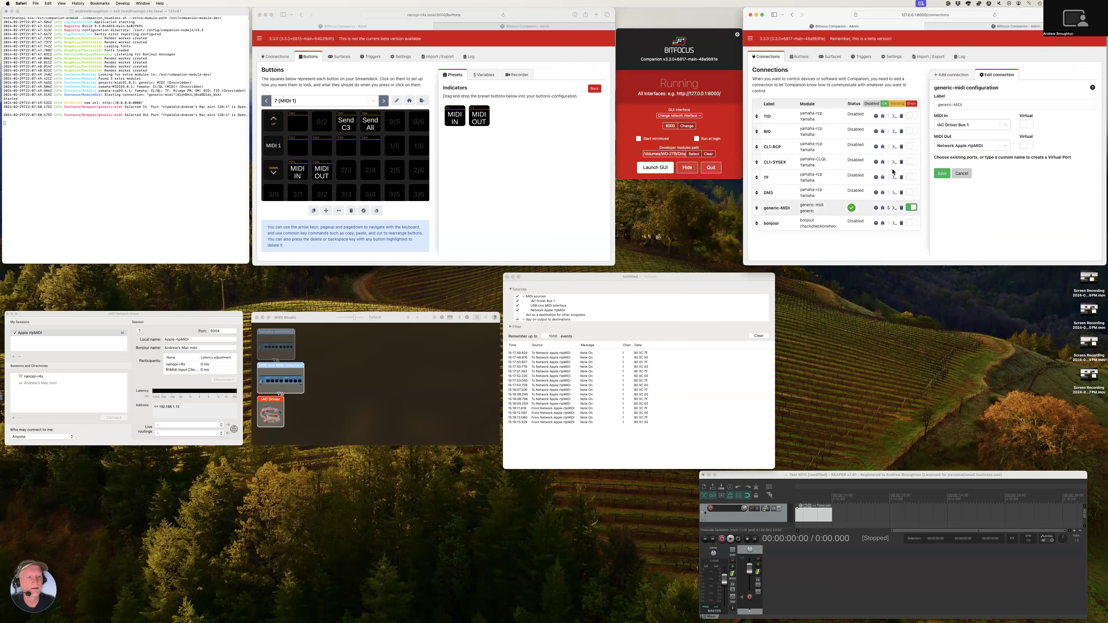
{"action": "left_click", "coordinate": [977, 125]}
{"action": "left_click", "coordinate": [969, 159]}
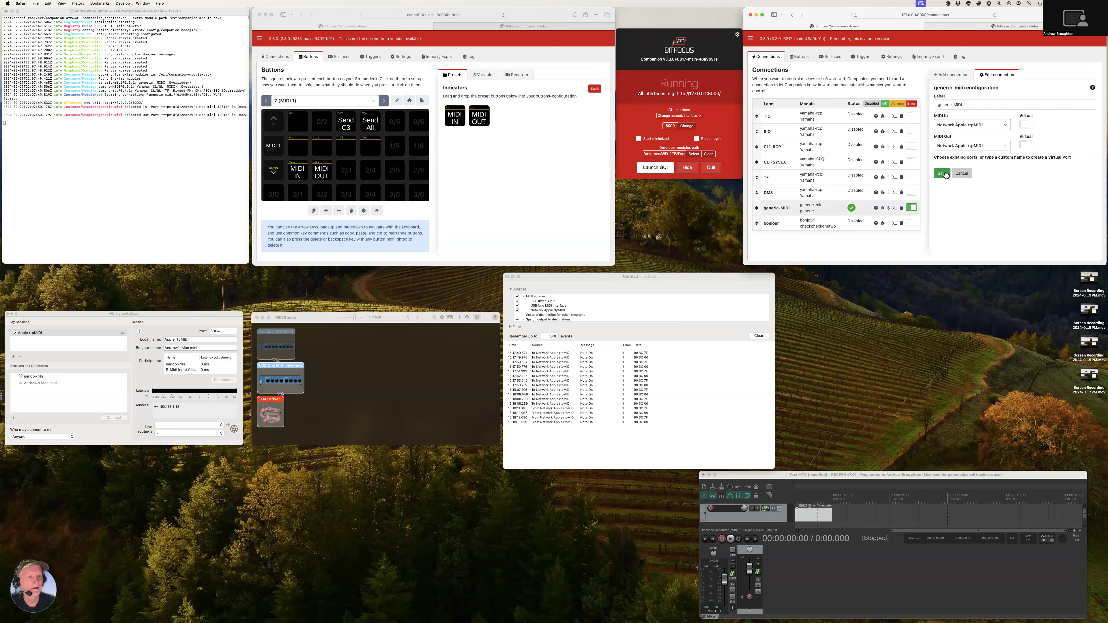
{"action": "left_click", "coordinate": [944, 174]}
{"action": "left_click", "coordinate": [799, 56]}
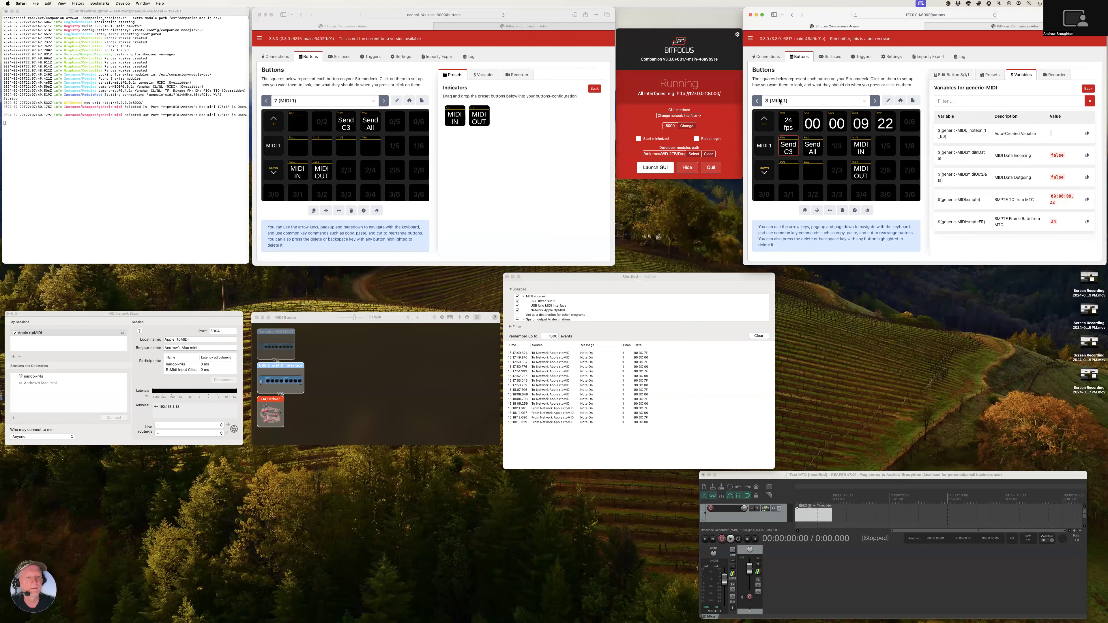
Trigger Send C3 repeatedly from the remote Companion's page 7 to test the local MIDI IN indicator
{"action": "left_click", "coordinate": [363, 82]}
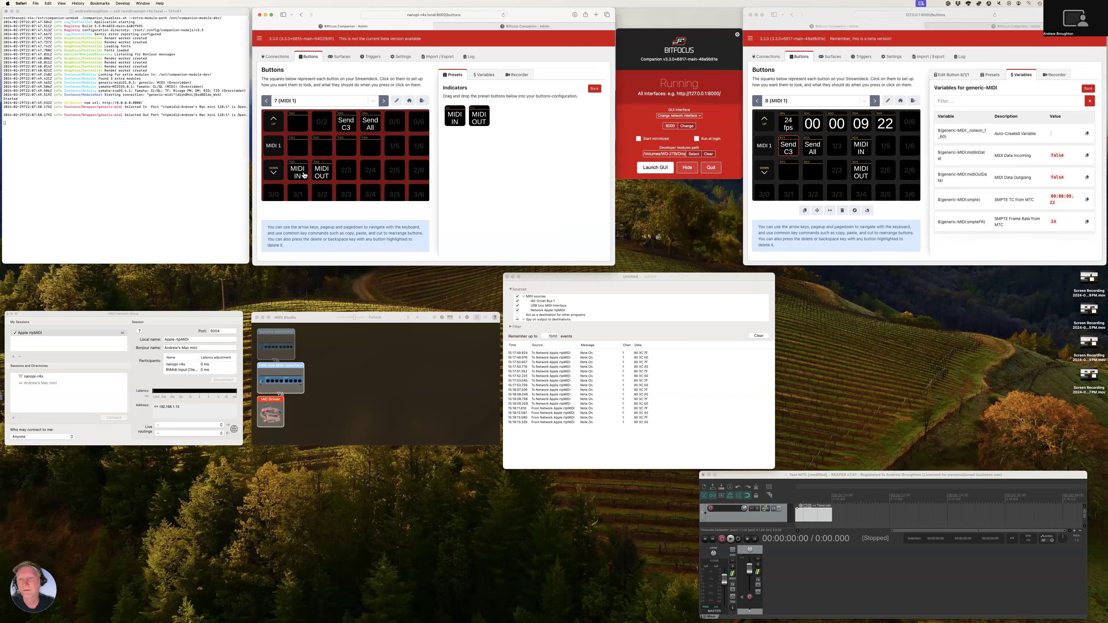
{"action": "left_click", "coordinate": [345, 126]}
{"action": "left_click", "coordinate": [345, 126]}
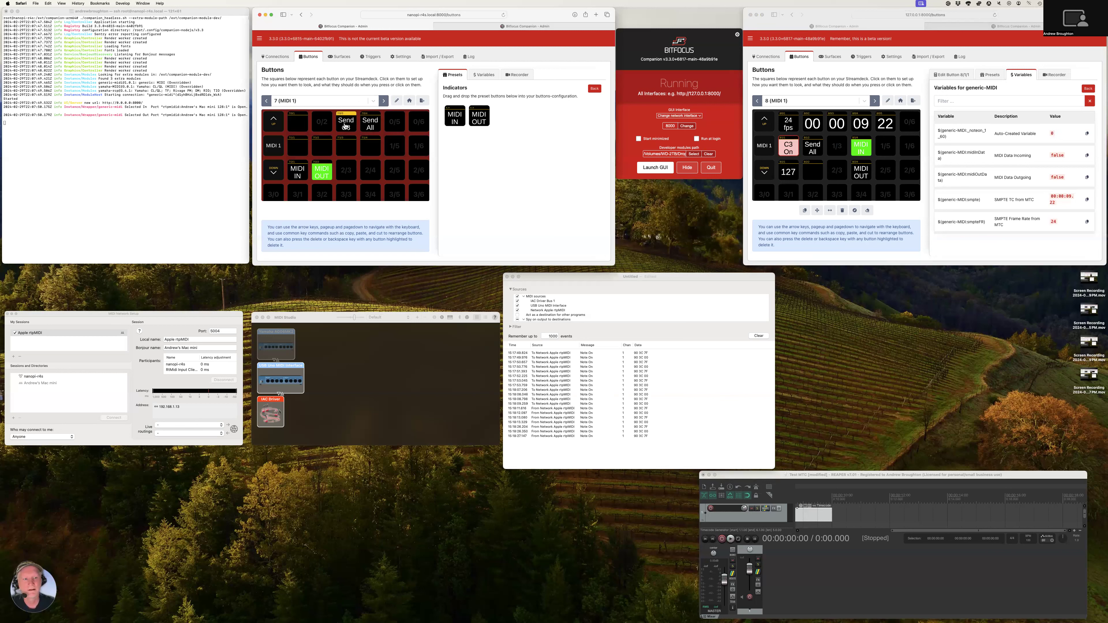
{"action": "left_click", "coordinate": [345, 126]}
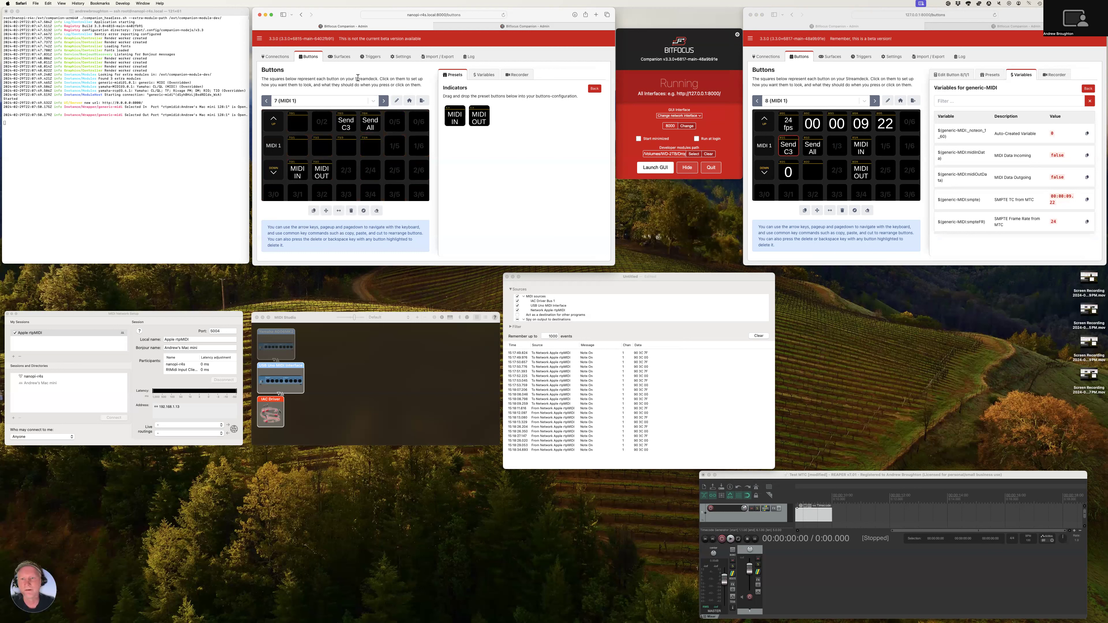
{"action": "left_click", "coordinate": [345, 125]}
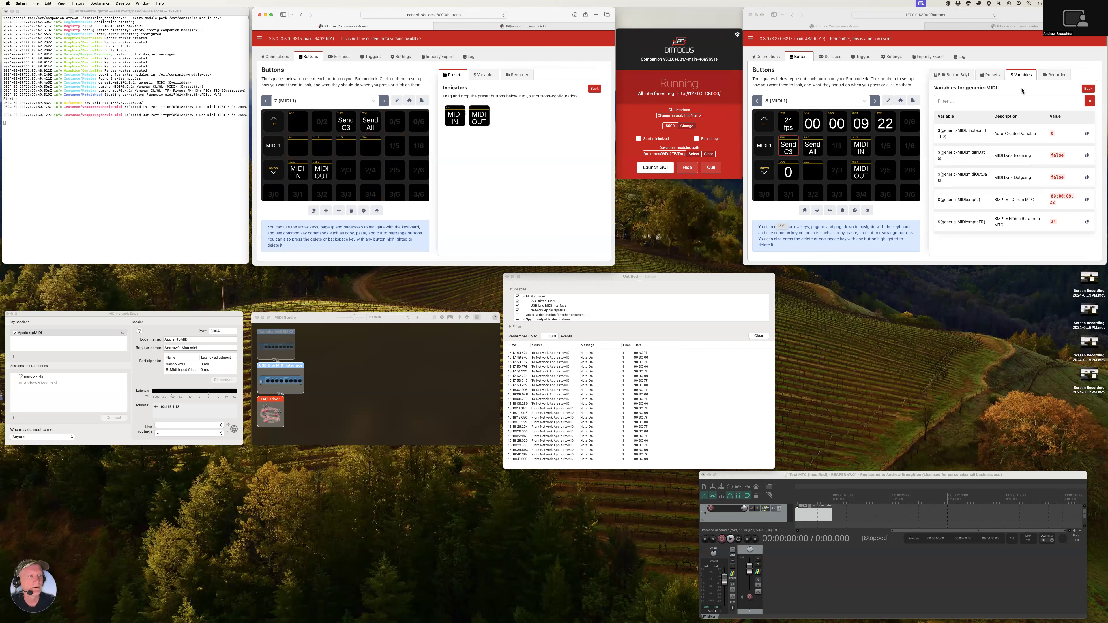
Start recording actions for the generic-MIDI connection with the local Companion's Action Recorder
{"action": "left_click", "coordinate": [1058, 77]}
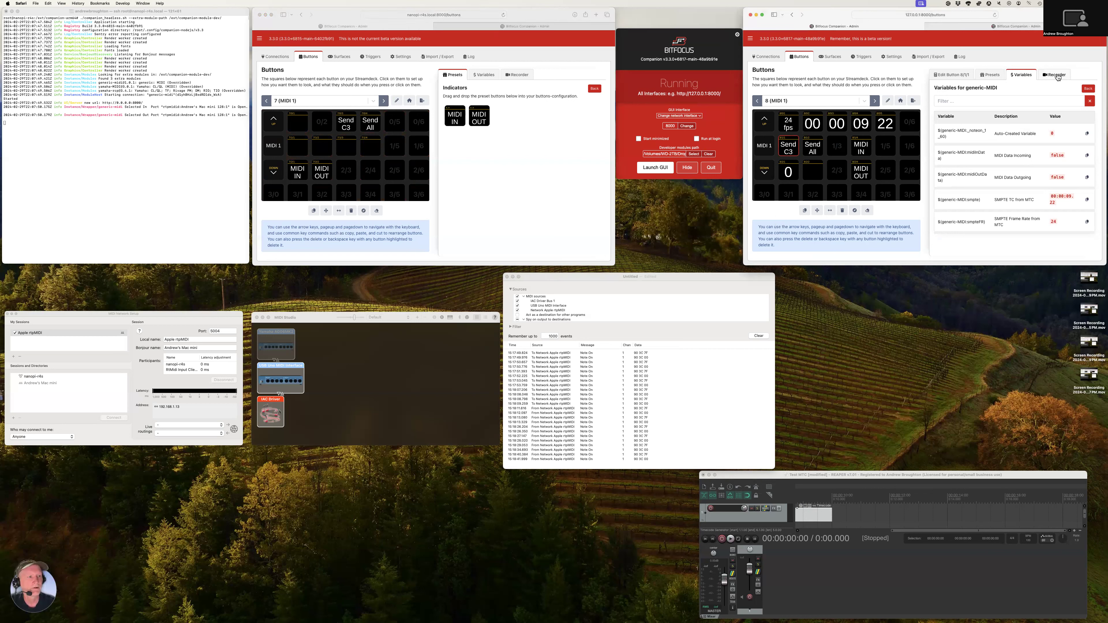
{"action": "left_click", "coordinate": [1057, 77]}
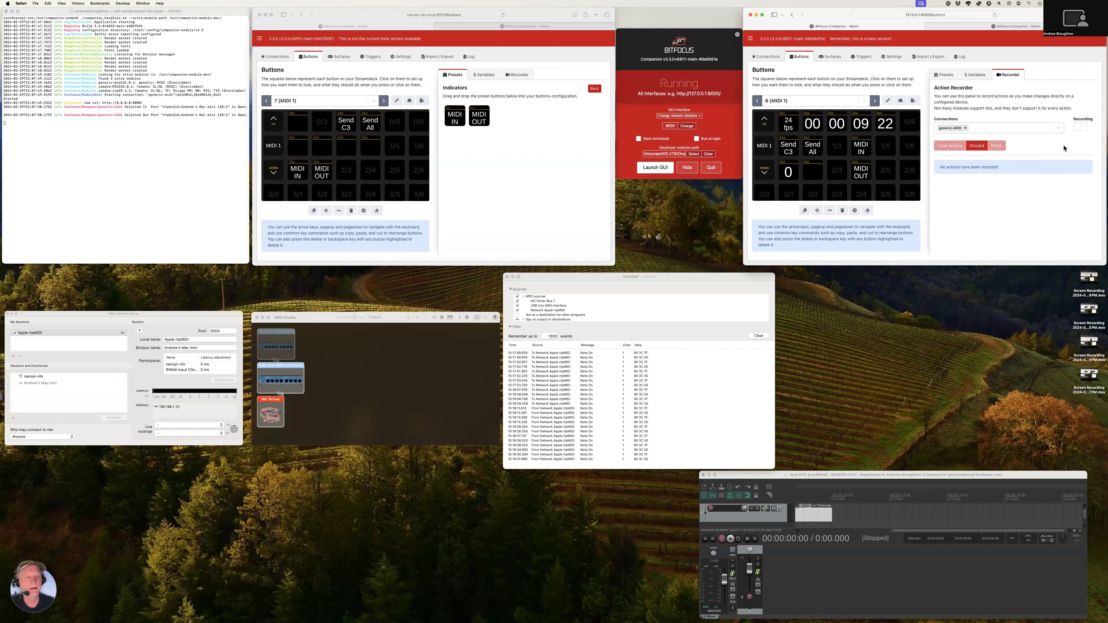
{"action": "left_click", "coordinate": [1080, 128]}
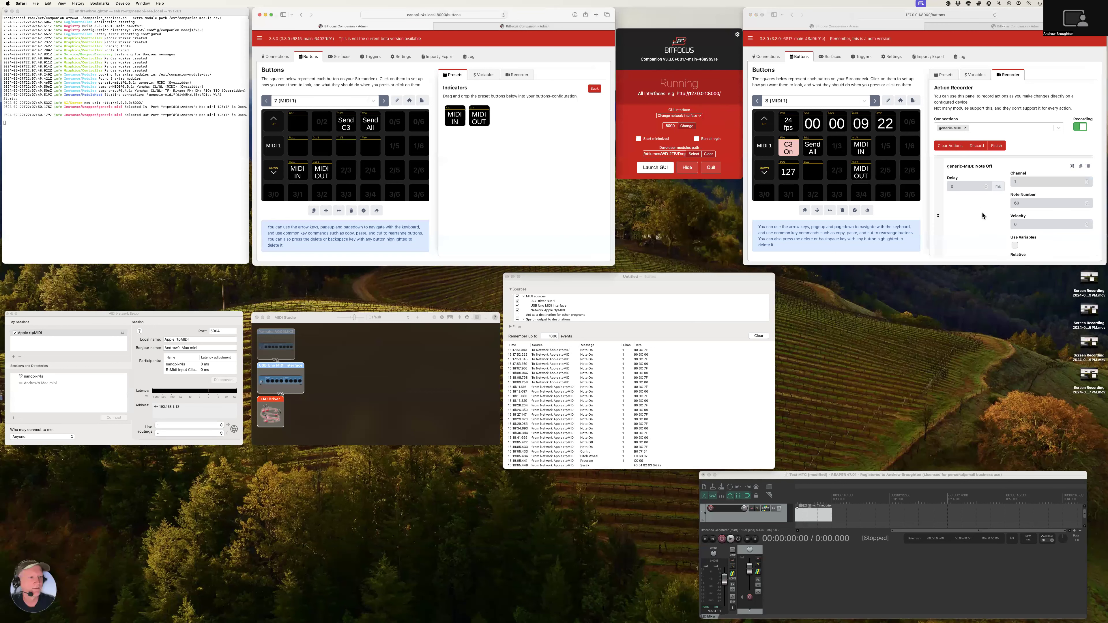
Review and finish the MIDI recording, replacing the Press actions of button 2/2 on page 8 with the recorded ones
{"action": "scroll", "coordinate": [982, 216], "scroll_direction": "down", "scroll_amount": 2}
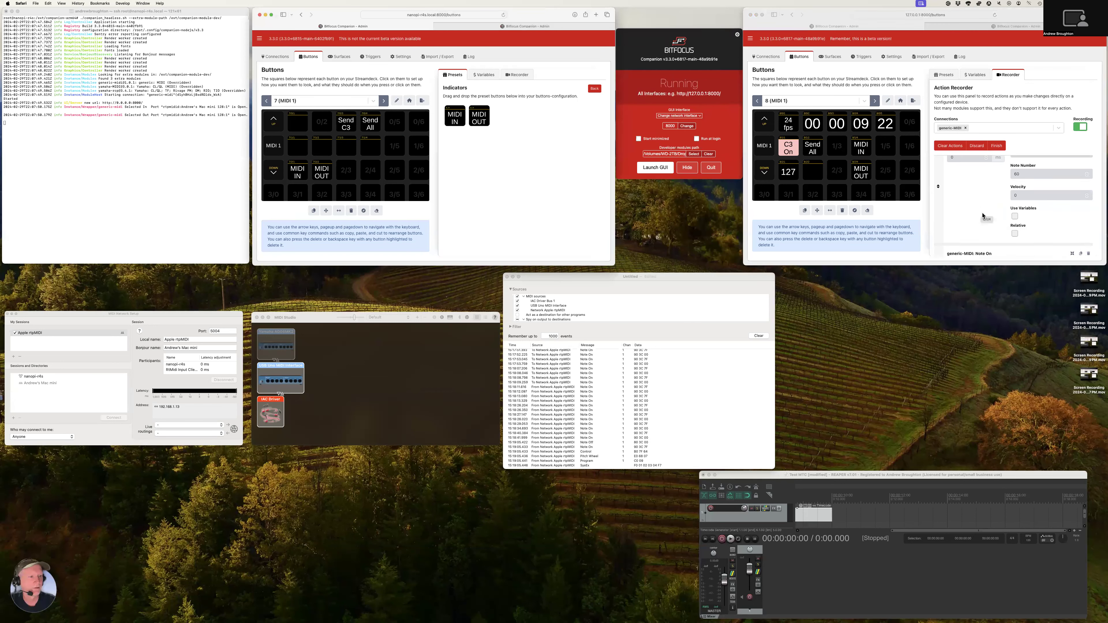
{"action": "scroll", "coordinate": [982, 216], "scroll_direction": "down", "scroll_amount": 5}
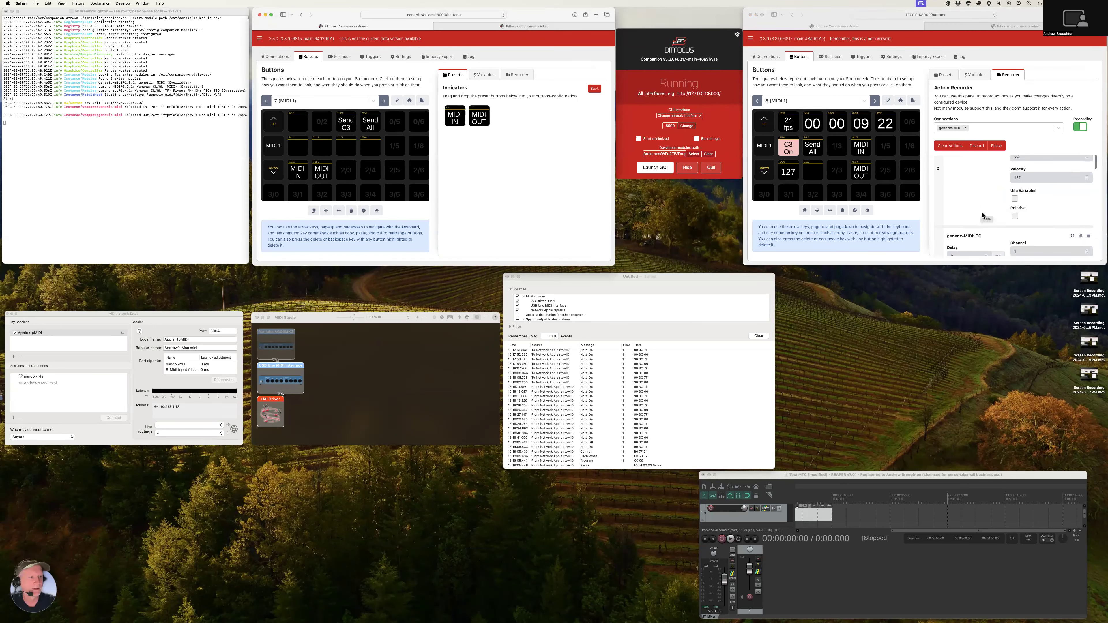
{"action": "scroll", "coordinate": [982, 216], "scroll_direction": "down", "scroll_amount": 6}
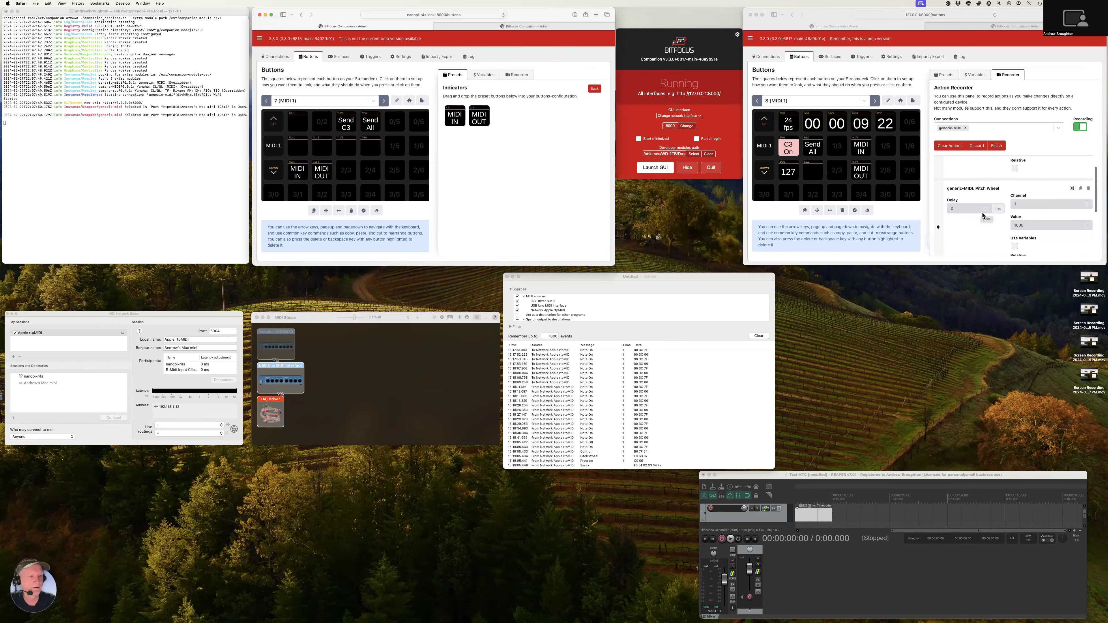
{"action": "scroll", "coordinate": [982, 216], "scroll_direction": "down", "scroll_amount": 5}
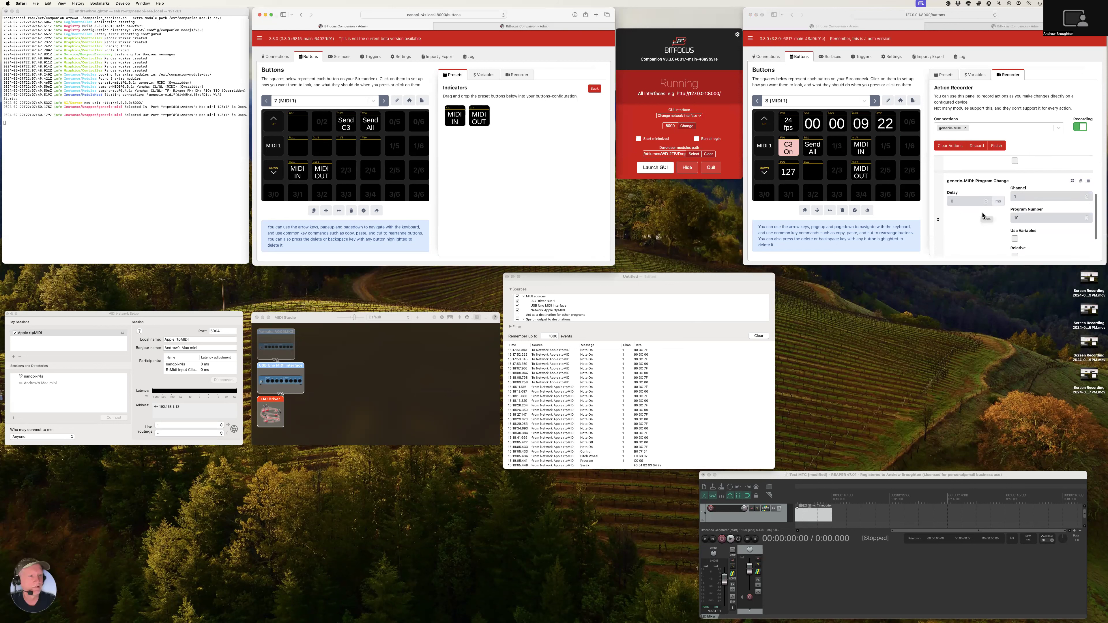
{"action": "scroll", "coordinate": [983, 214], "scroll_direction": "down", "scroll_amount": 3}
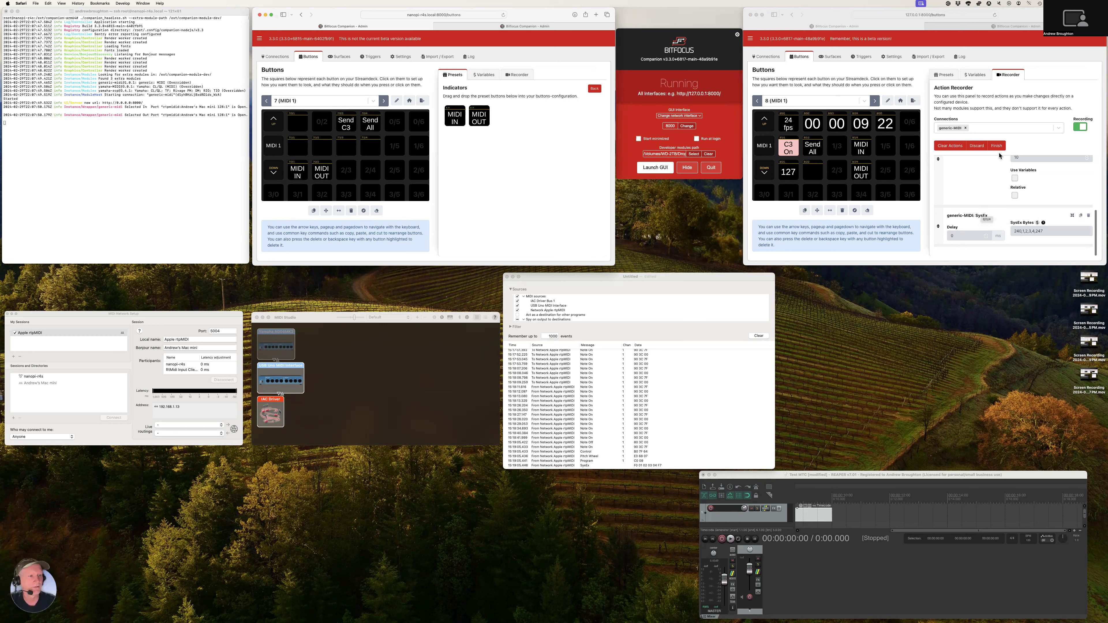
{"action": "left_click", "coordinate": [996, 148]}
{"action": "left_click", "coordinate": [984, 99]}
{"action": "left_click", "coordinate": [984, 99]}
{"action": "left_click", "coordinate": [984, 99]}
{"action": "left_click", "coordinate": [984, 99]}
{"action": "left_click", "coordinate": [984, 99]}
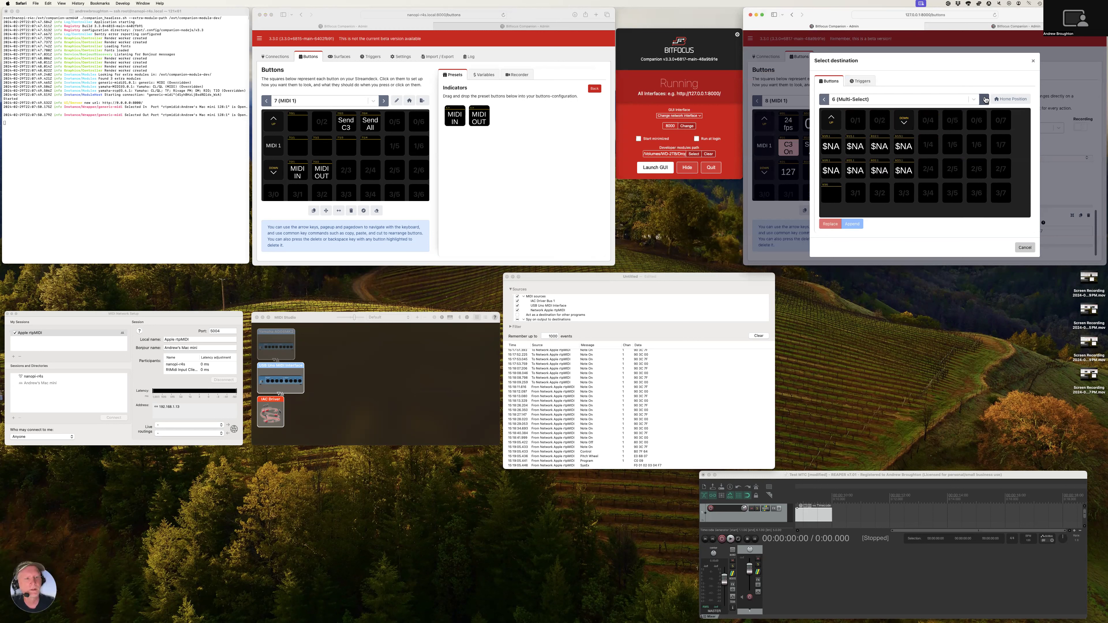
{"action": "left_click", "coordinate": [984, 100]}
{"action": "left_click", "coordinate": [984, 100]}
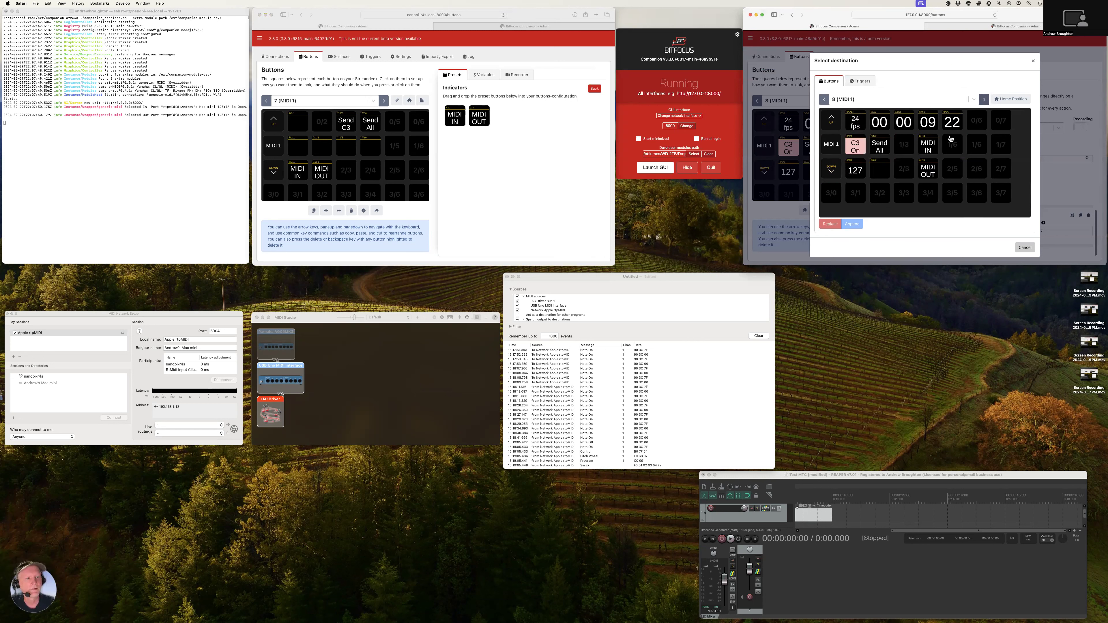
{"action": "left_click", "coordinate": [875, 178]}
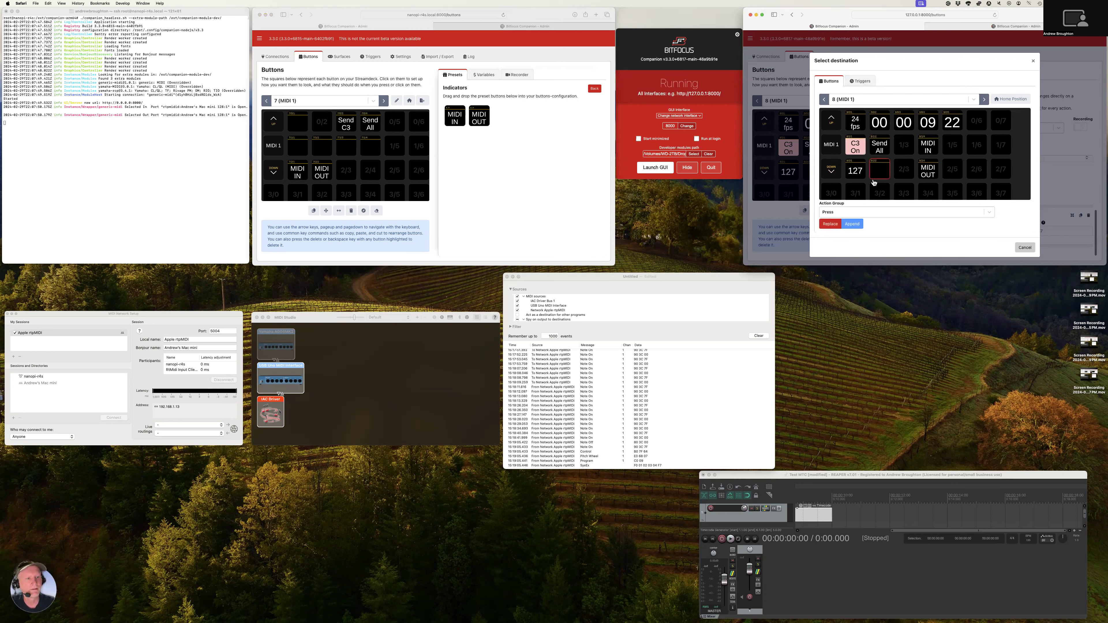
{"action": "left_click", "coordinate": [830, 223]}
Open button 8/2/2 for editing and examine its list of recorded press actions
{"action": "left_click", "coordinate": [816, 174]}
{"action": "scroll", "coordinate": [1026, 172], "scroll_direction": "down", "scroll_amount": 3}
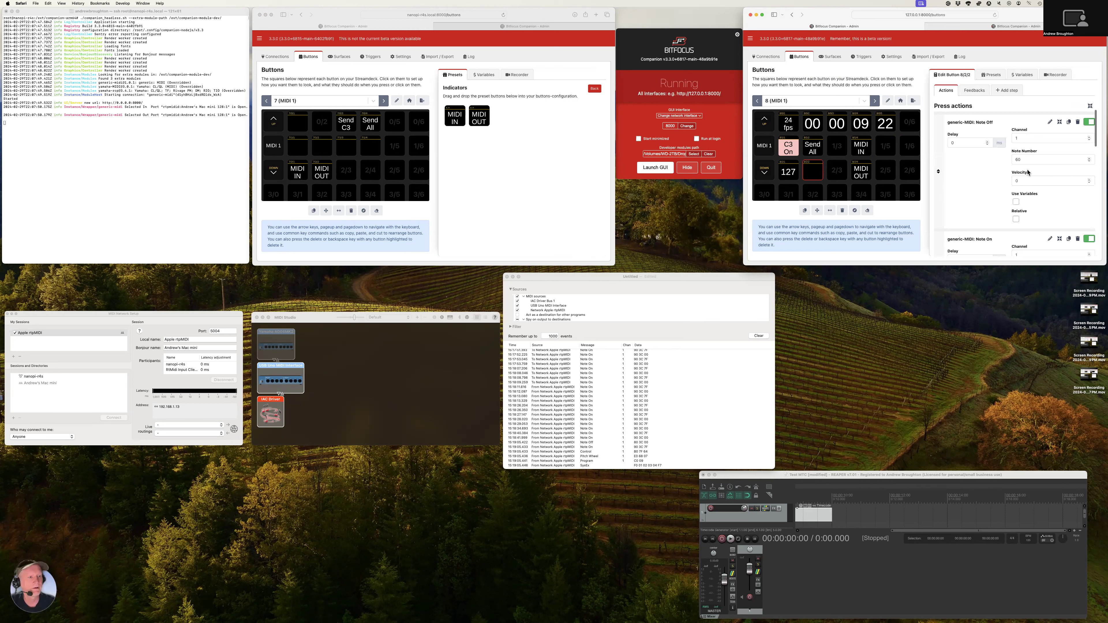
{"action": "scroll", "coordinate": [1027, 172], "scroll_direction": "down", "scroll_amount": 10}
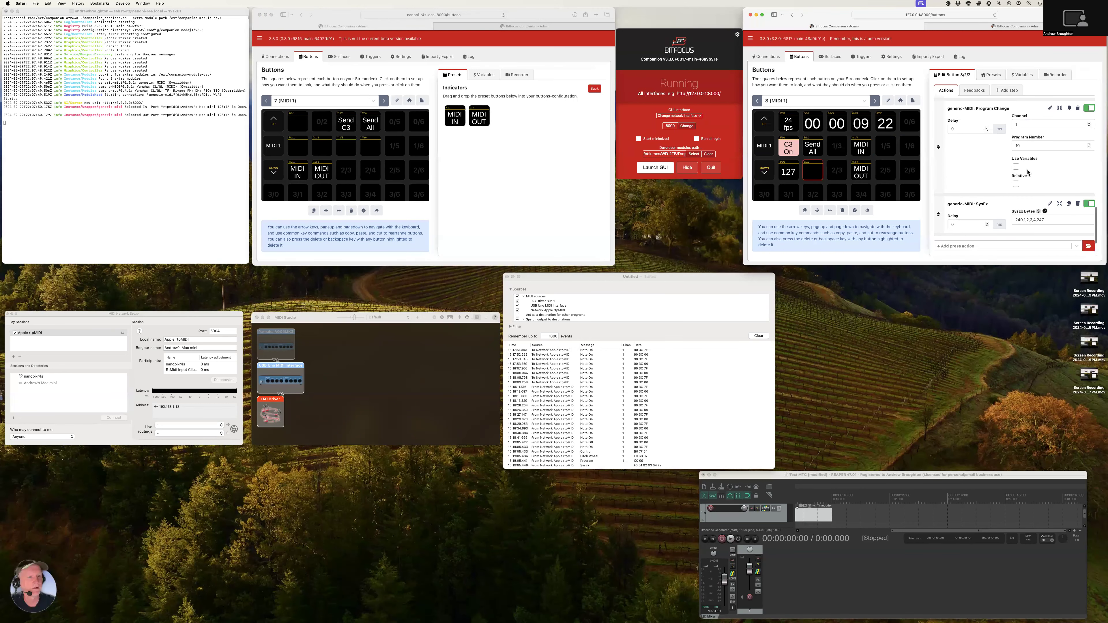
Clear the MIDI Monitor event list, trigger button 8/2/2 on the local Companion and check the events in MIDI Monitor
{"action": "left_click", "coordinate": [759, 336]}
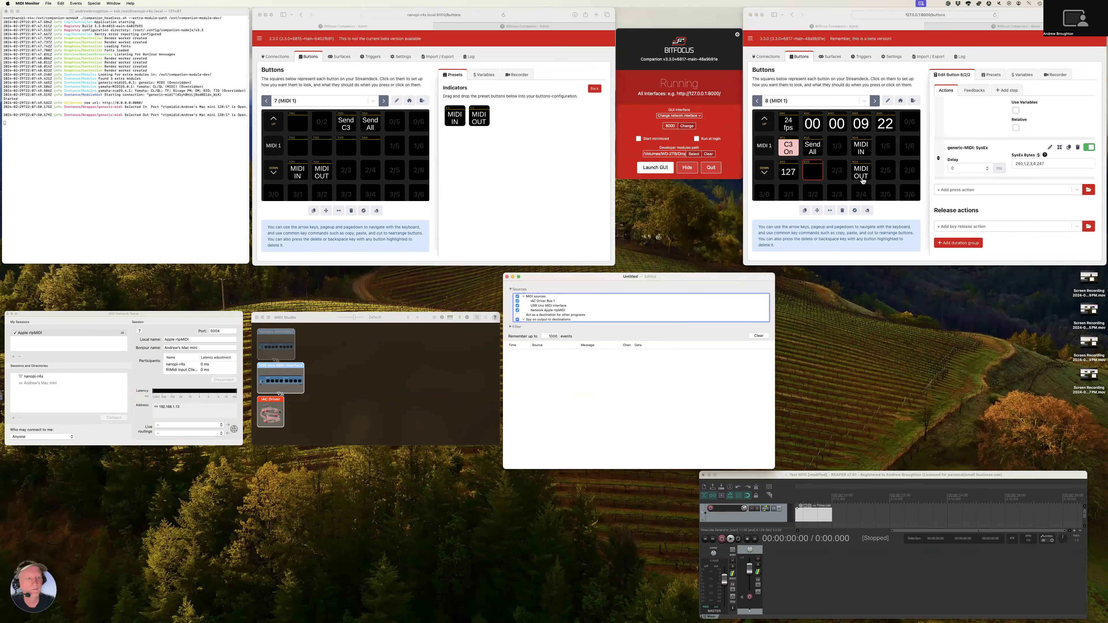
{"action": "left_click", "coordinate": [813, 174]}
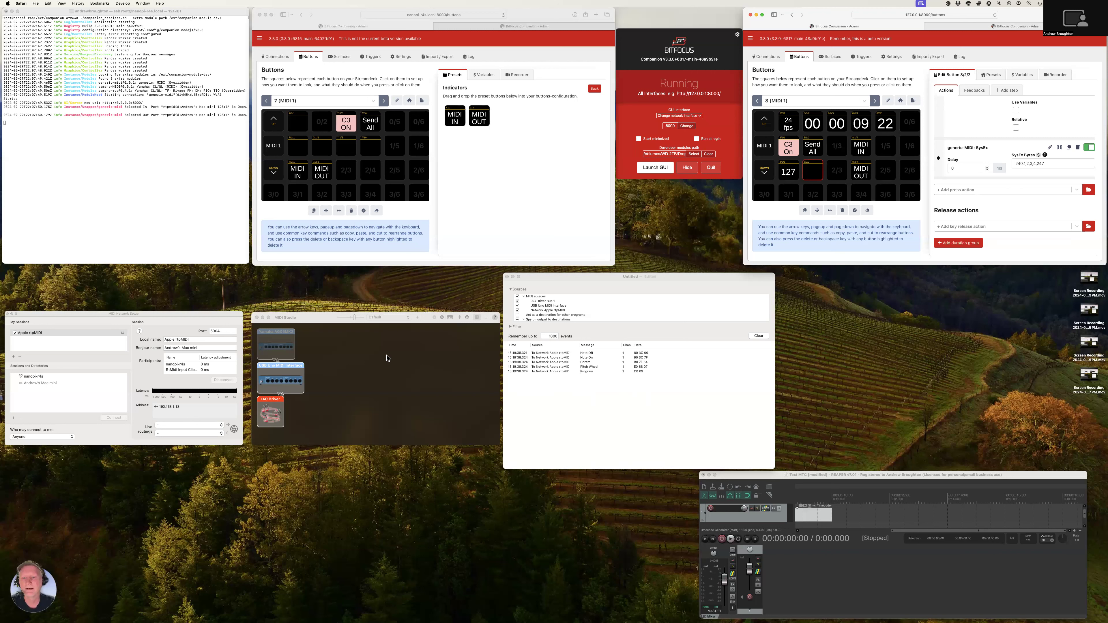
{"action": "left_click", "coordinate": [575, 283]}
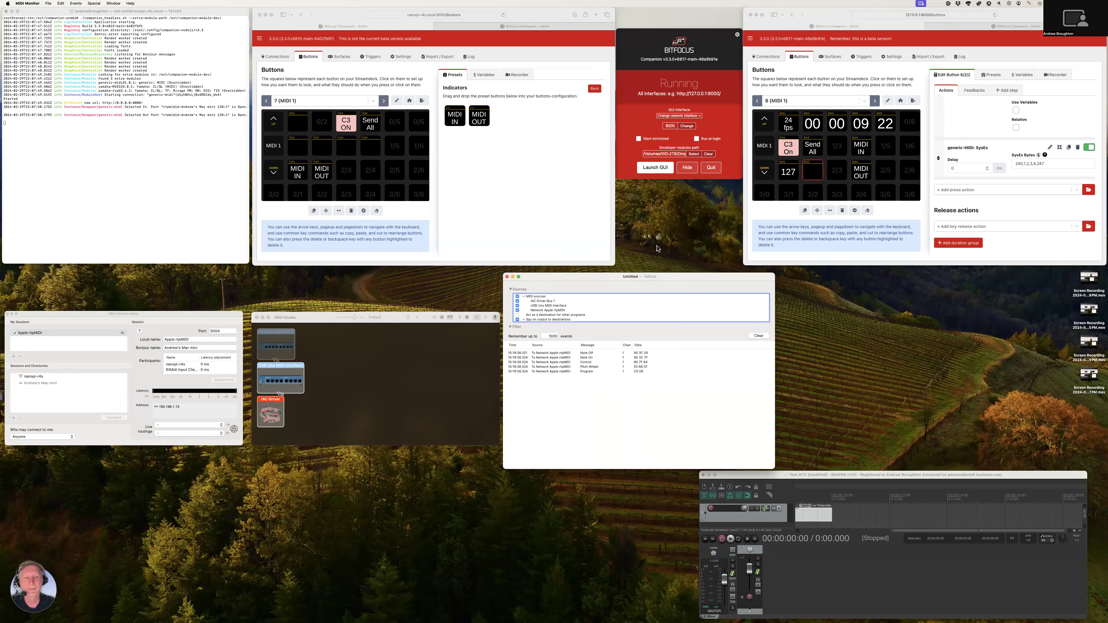
Examine the available MIDI In ports in the local generic-MIDI configuration and cancel without saving
{"action": "left_click", "coordinate": [774, 59]}
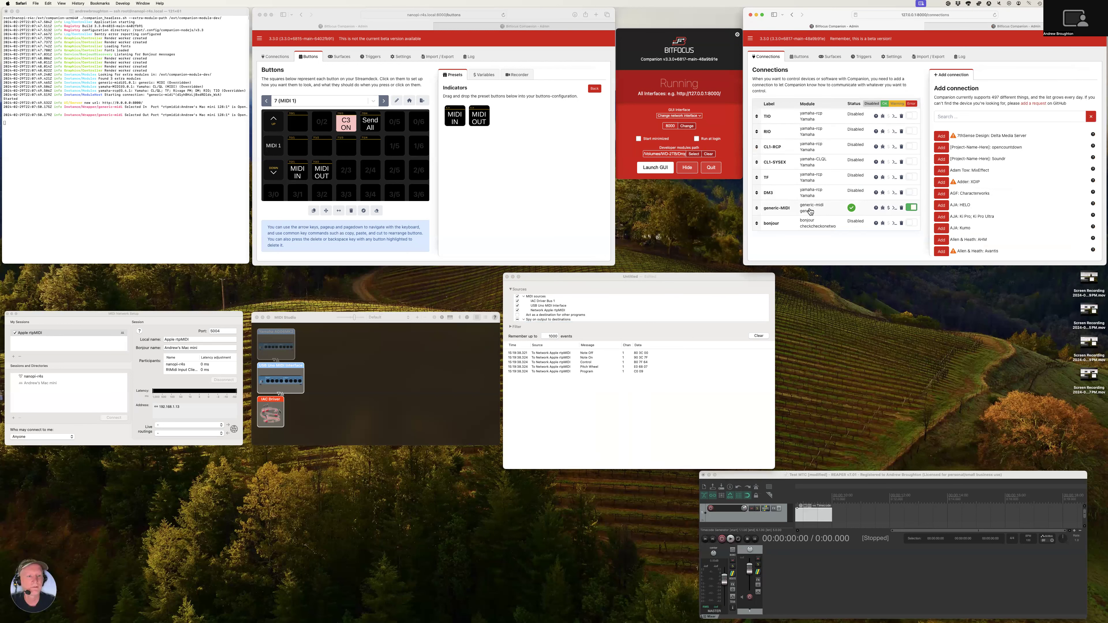
{"action": "left_click", "coordinate": [810, 211]}
{"action": "left_click", "coordinate": [991, 125]}
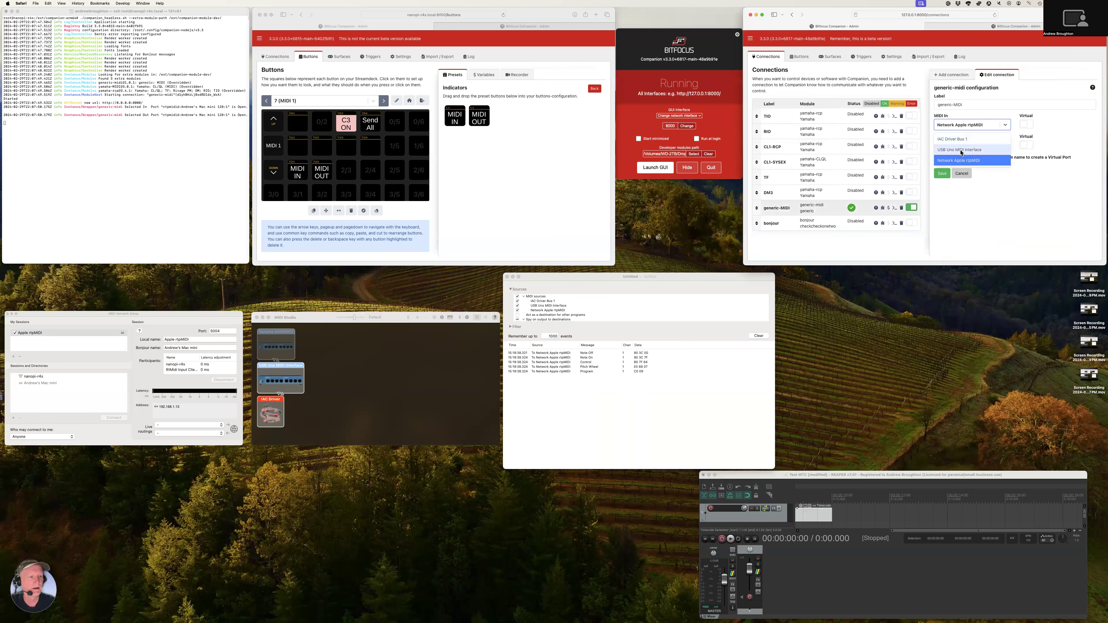
{"action": "left_click", "coordinate": [990, 106]}
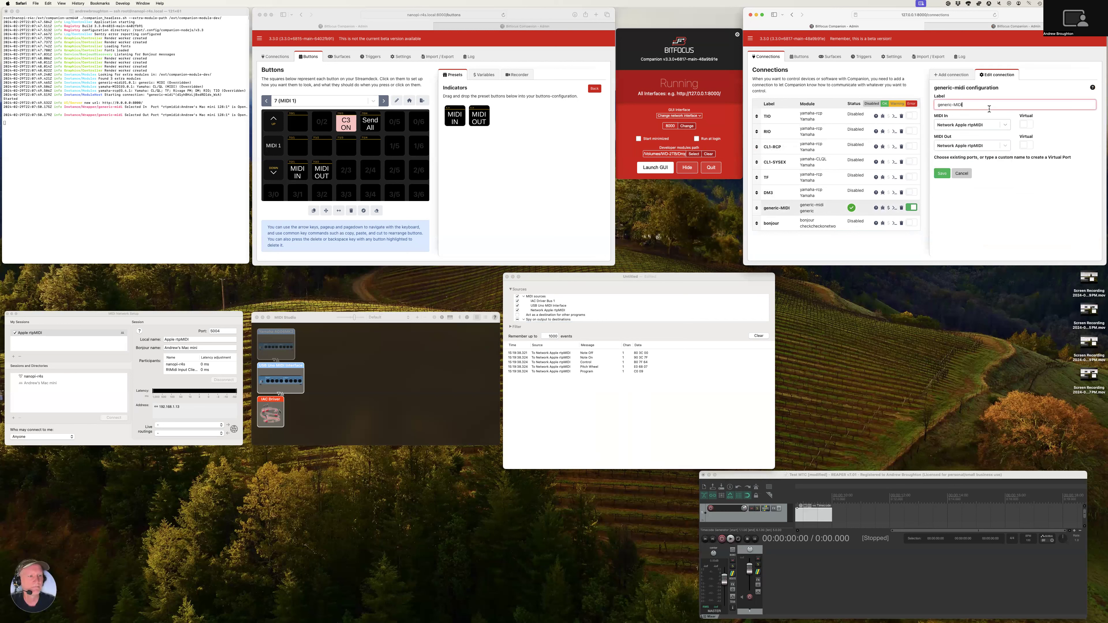
{"action": "left_click", "coordinate": [964, 174]}
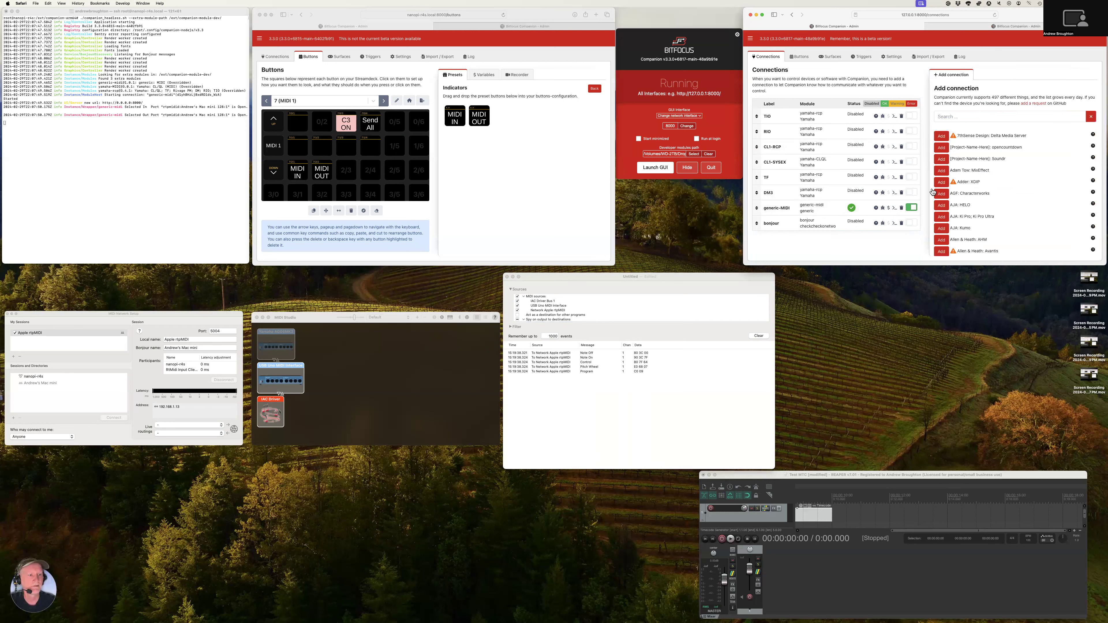
View the generic-MIDI port settings alongside the IAC Driver properties in Audio MIDI Setup, and cancel the connection edit
{"action": "left_click", "coordinate": [814, 213]}
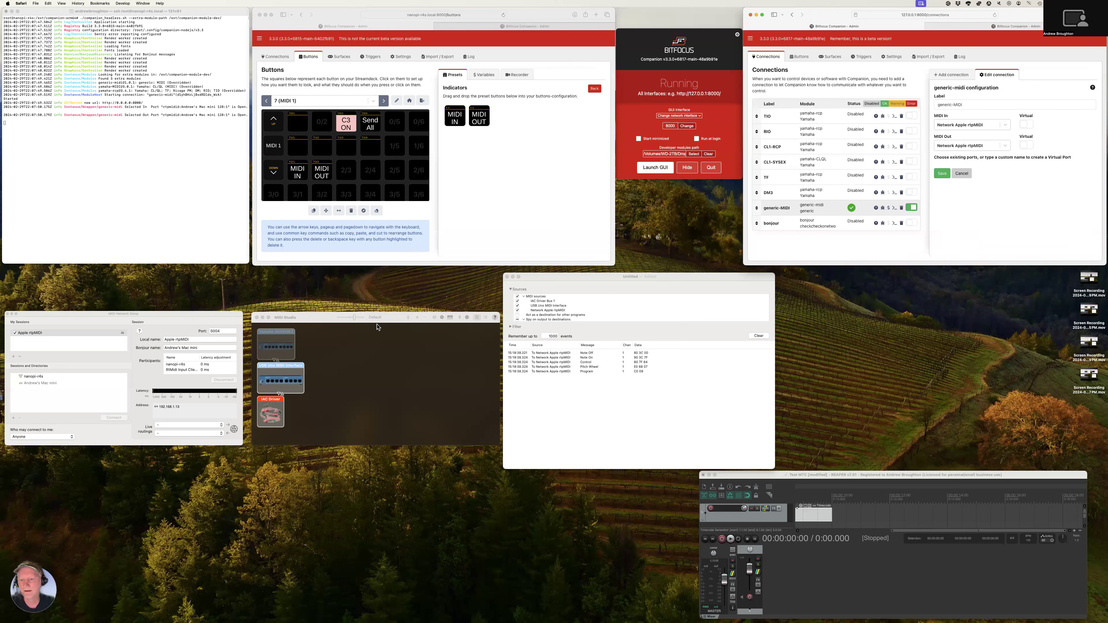
{"action": "left_click", "coordinate": [312, 319]}
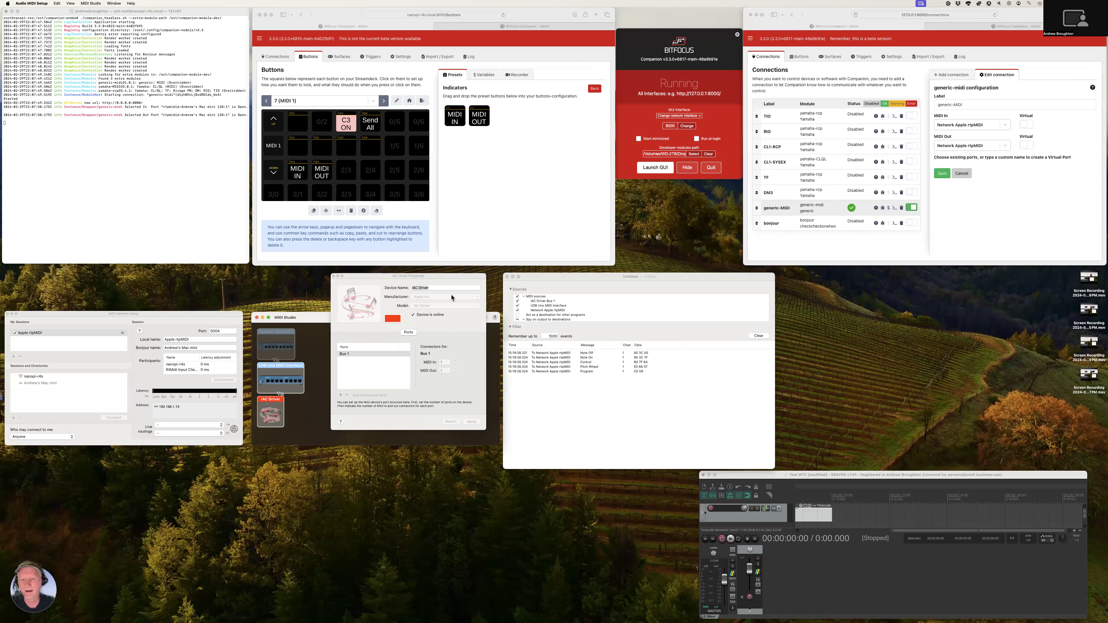
{"action": "left_click", "coordinate": [985, 143]}
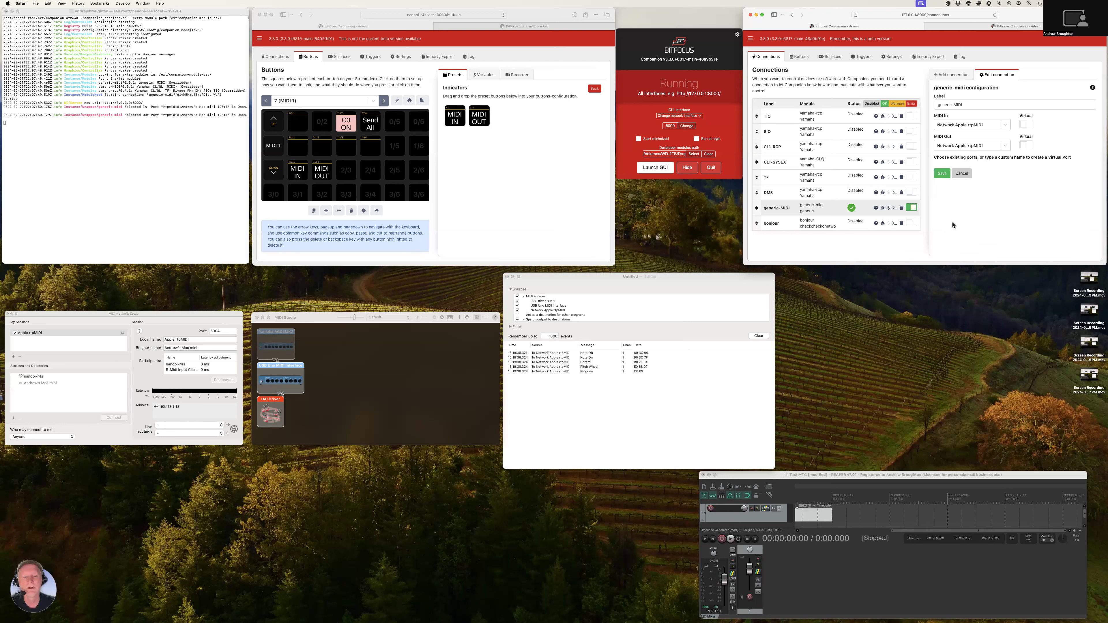
{"action": "left_click", "coordinate": [961, 176]}
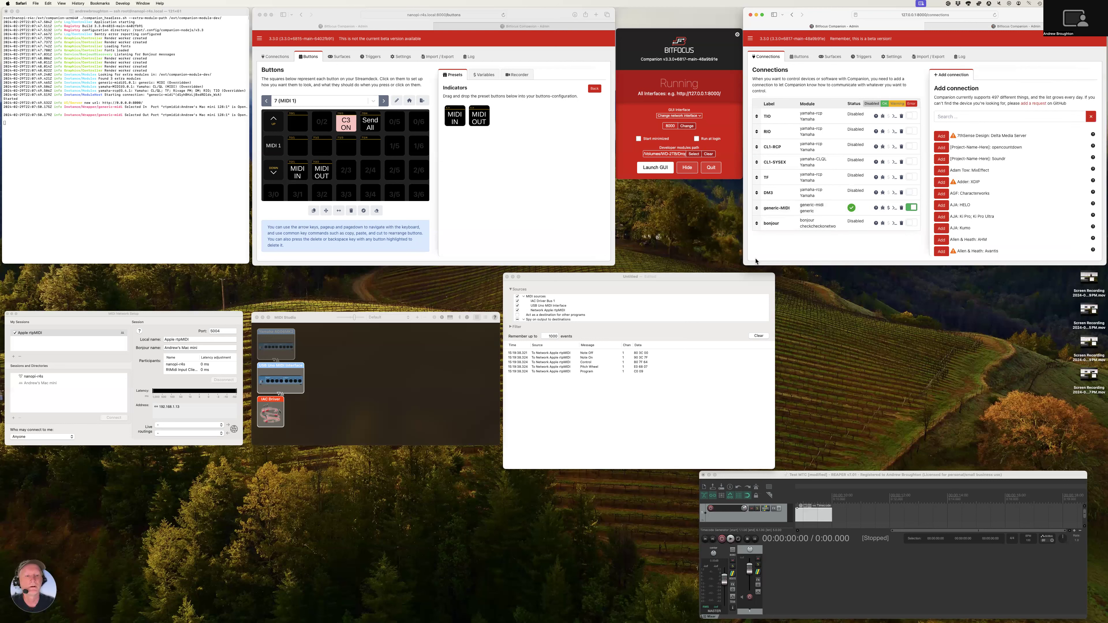